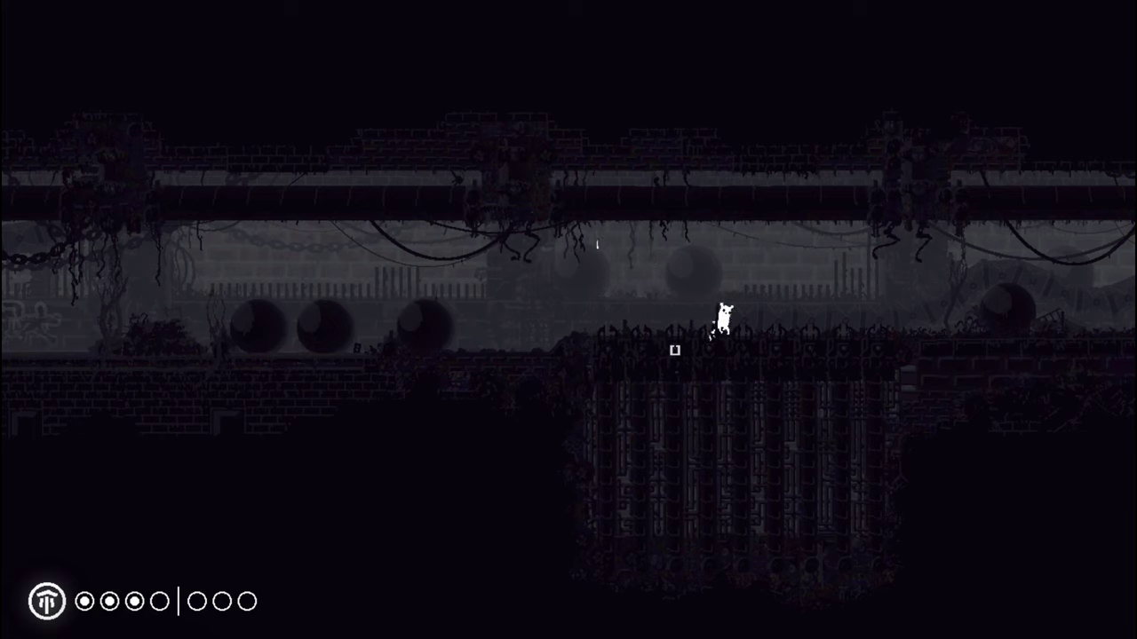
{"action": "key", "text": "Right"}
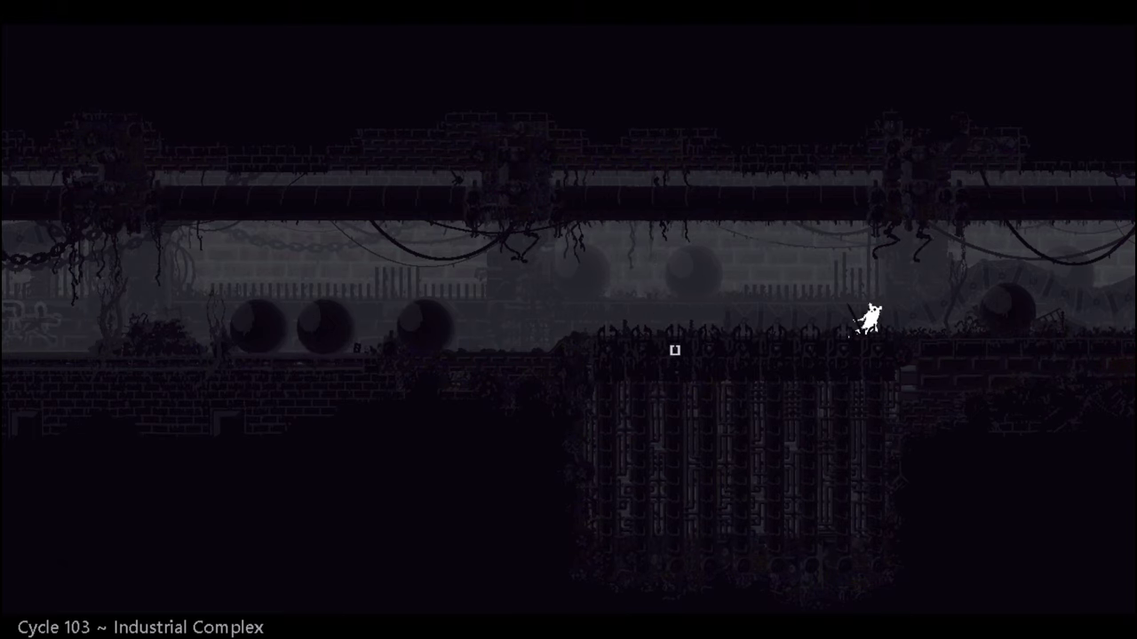
{"action": "key", "text": "Right"}
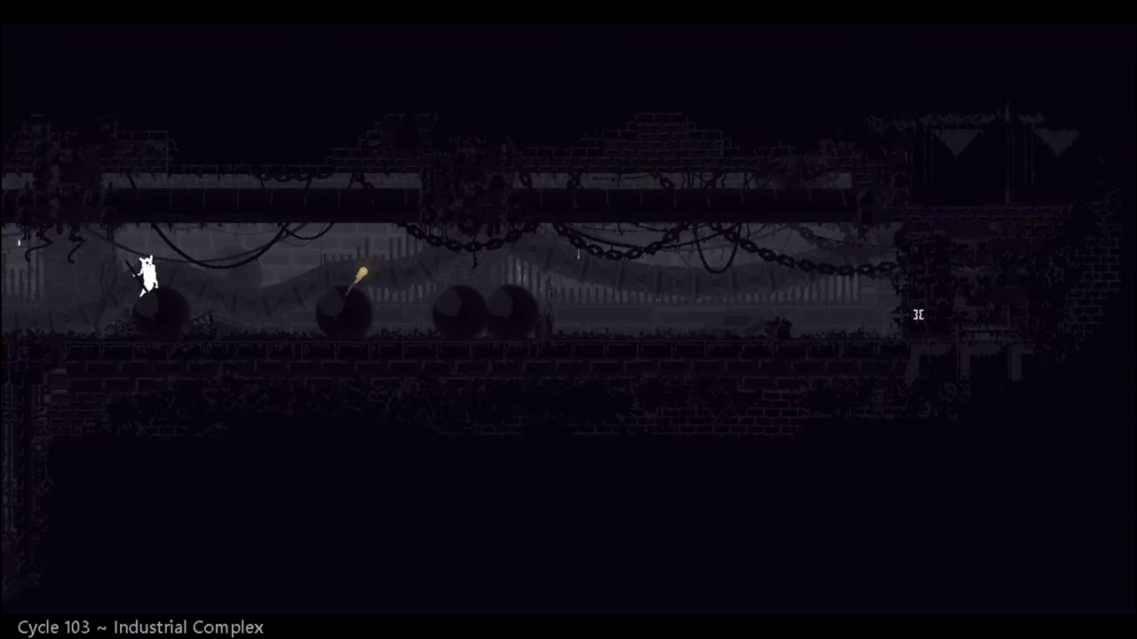
{"action": "key", "text": "Right"}
{"action": "key", "text": "z"}
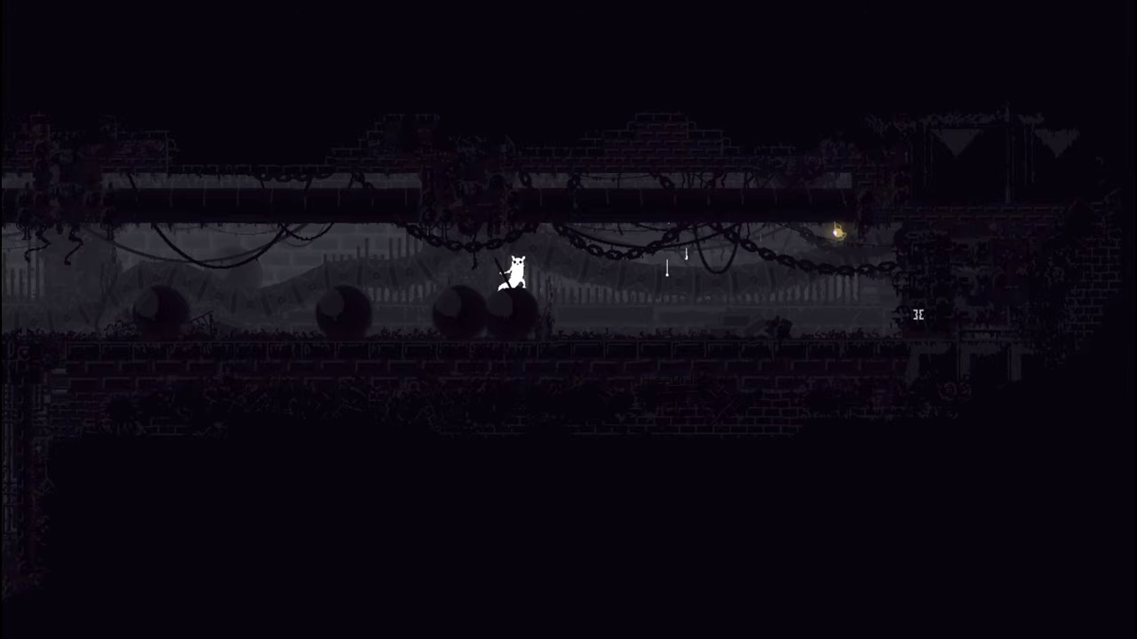
{"action": "key", "text": "Right"}
{"action": "key", "text": "Right"}
{"action": "key", "text": "Right"}
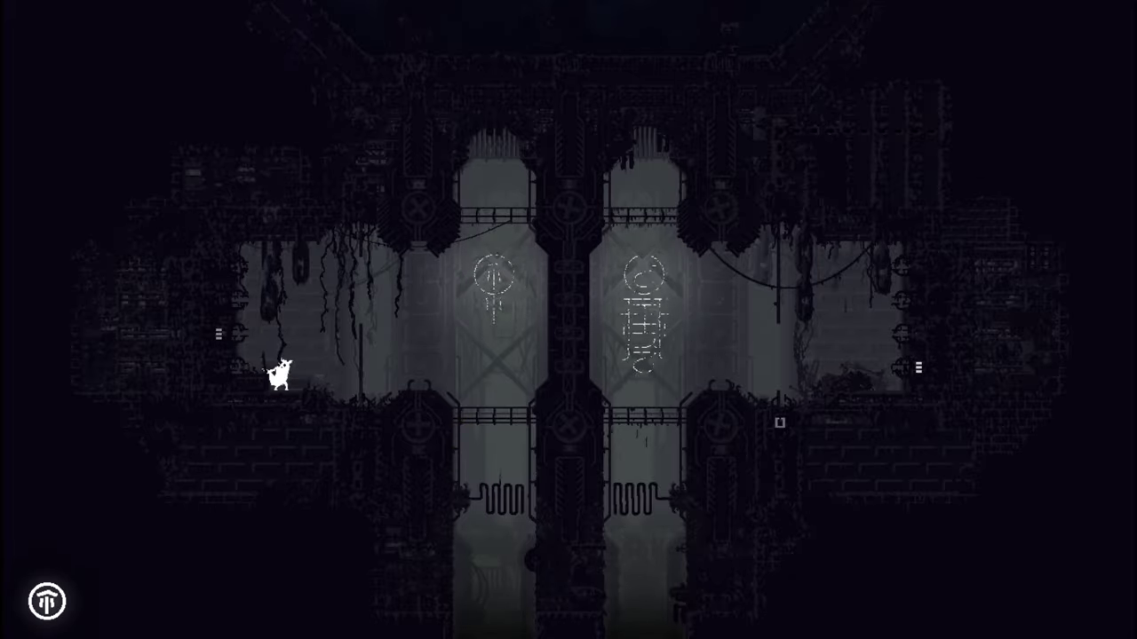
{"action": "key", "text": "Right"}
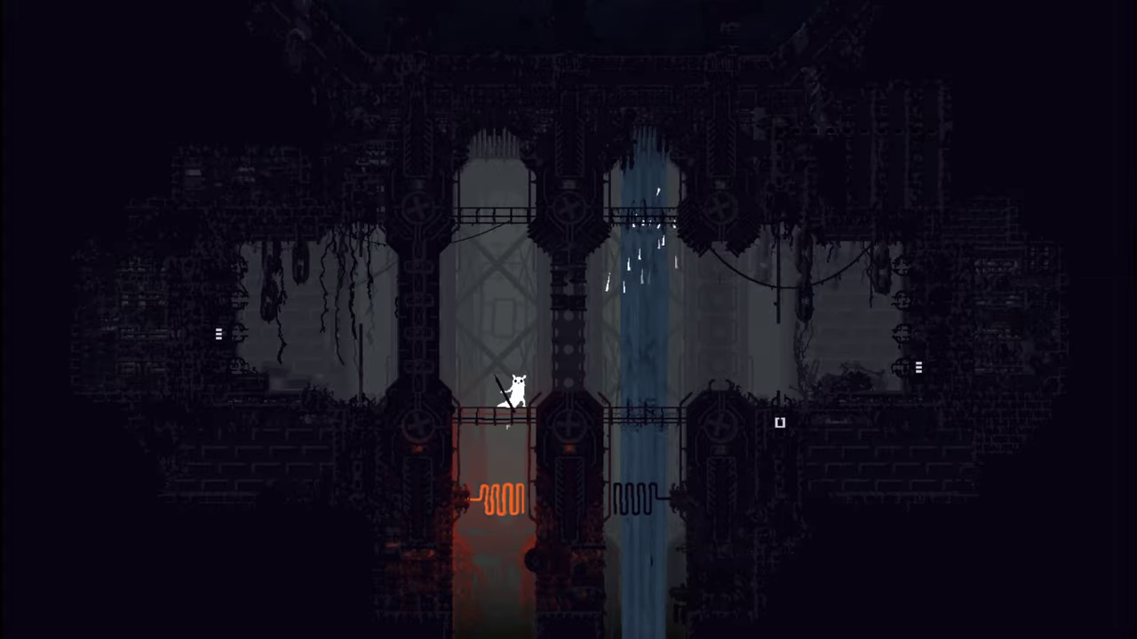
{"action": "key", "text": "Right"}
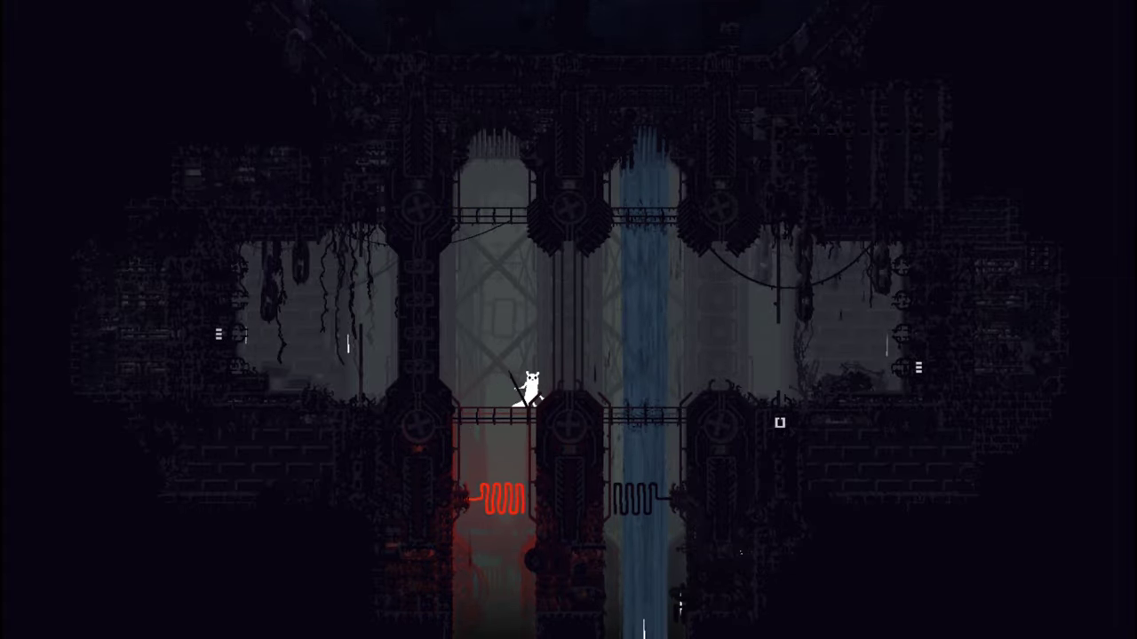
{"action": "key", "text": "Up"}
{"action": "key", "text": "Right"}
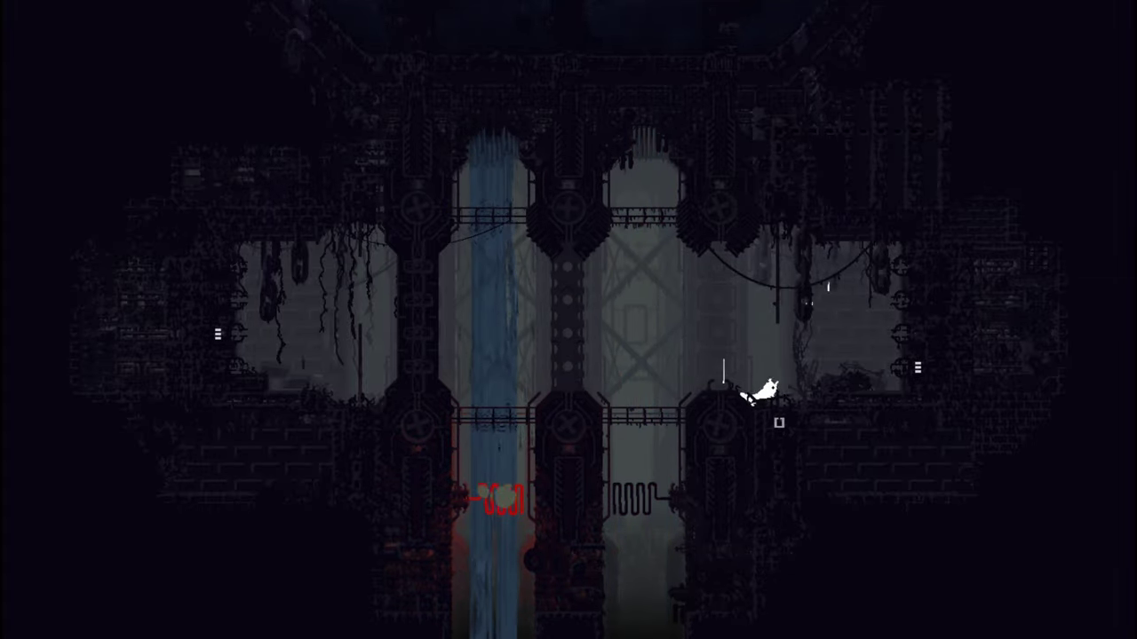
{"action": "key", "text": "Right"}
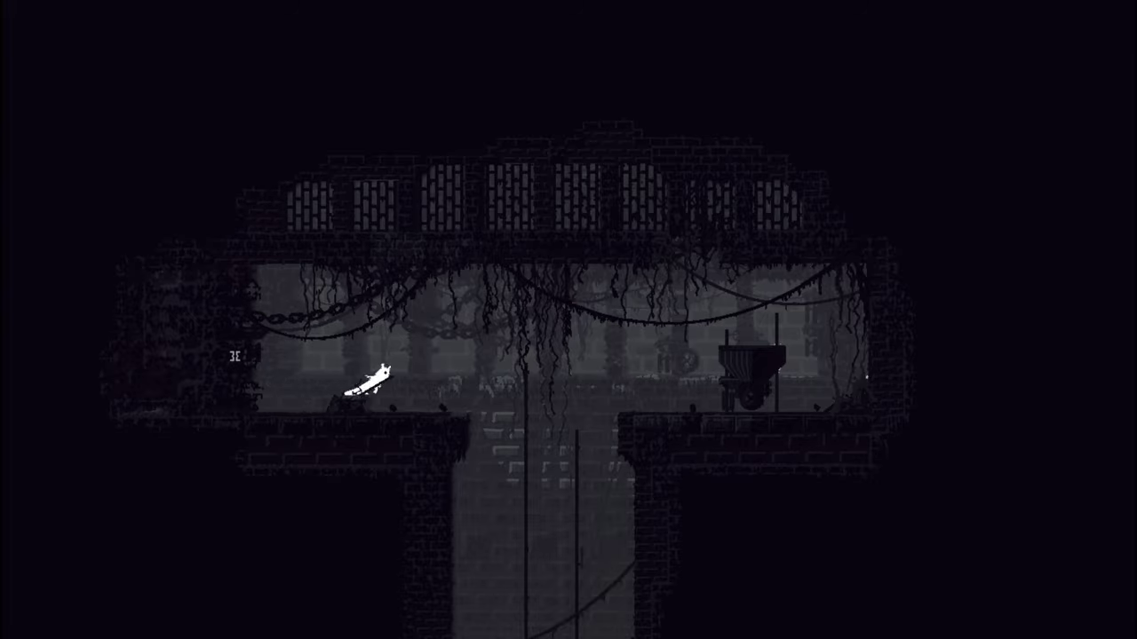
{"action": "key", "text": "Right"}
{"action": "key", "text": "Up"}
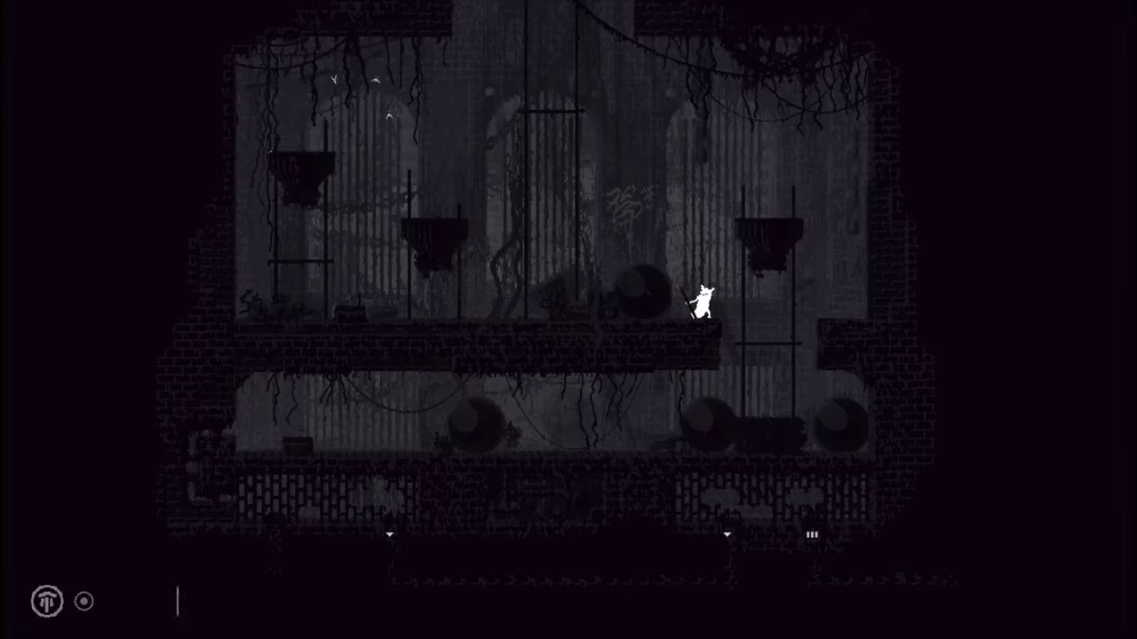
{"action": "key", "text": "Tab"}
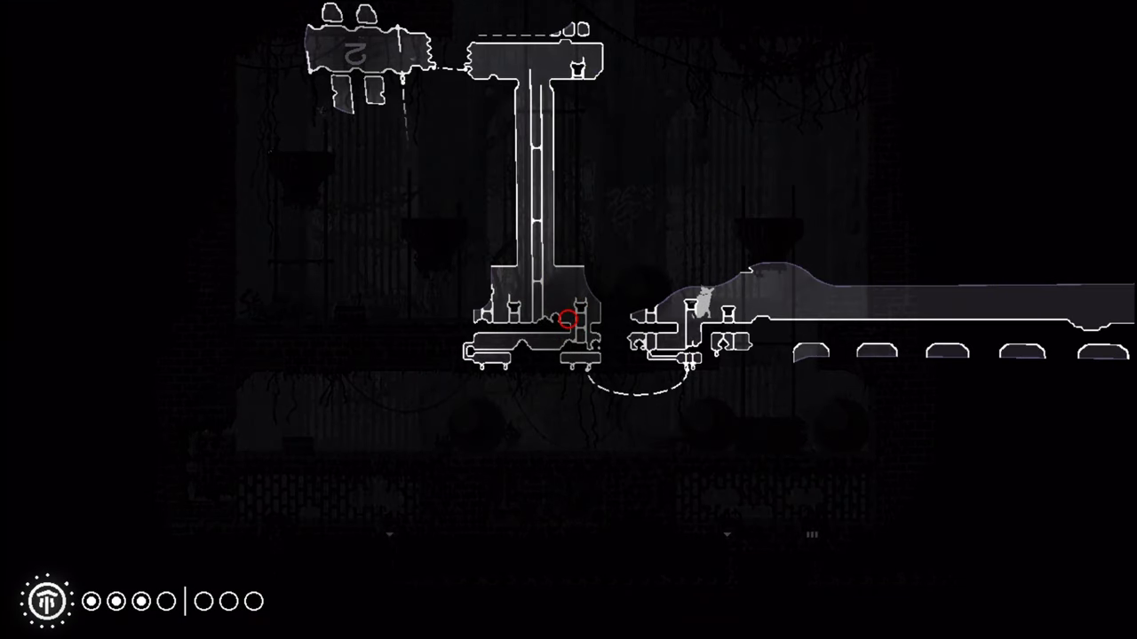
{"action": "key", "text": "Tab"}
{"action": "key", "text": "Down"}
{"action": "key", "text": "Right"}
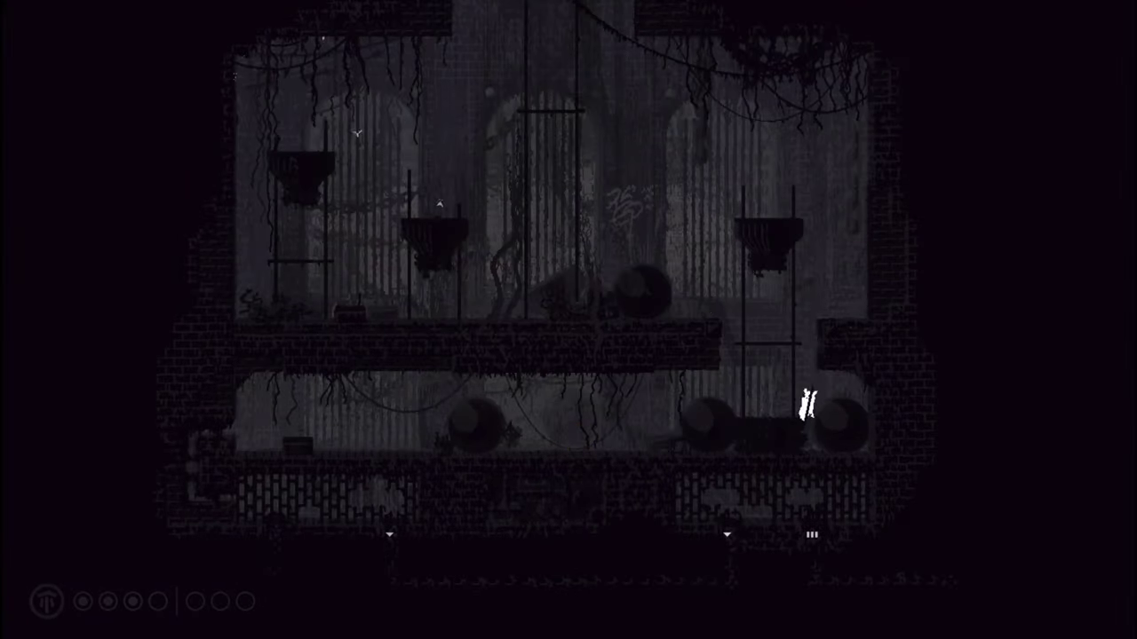
{"action": "key", "text": "Down"}
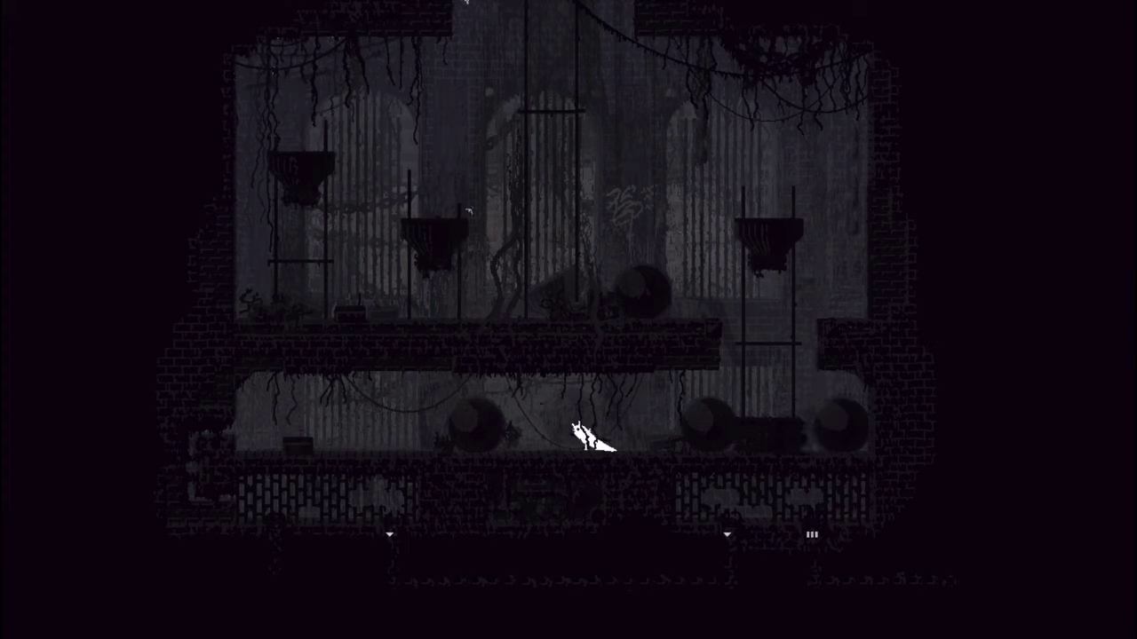
{"action": "key", "text": "Left"}
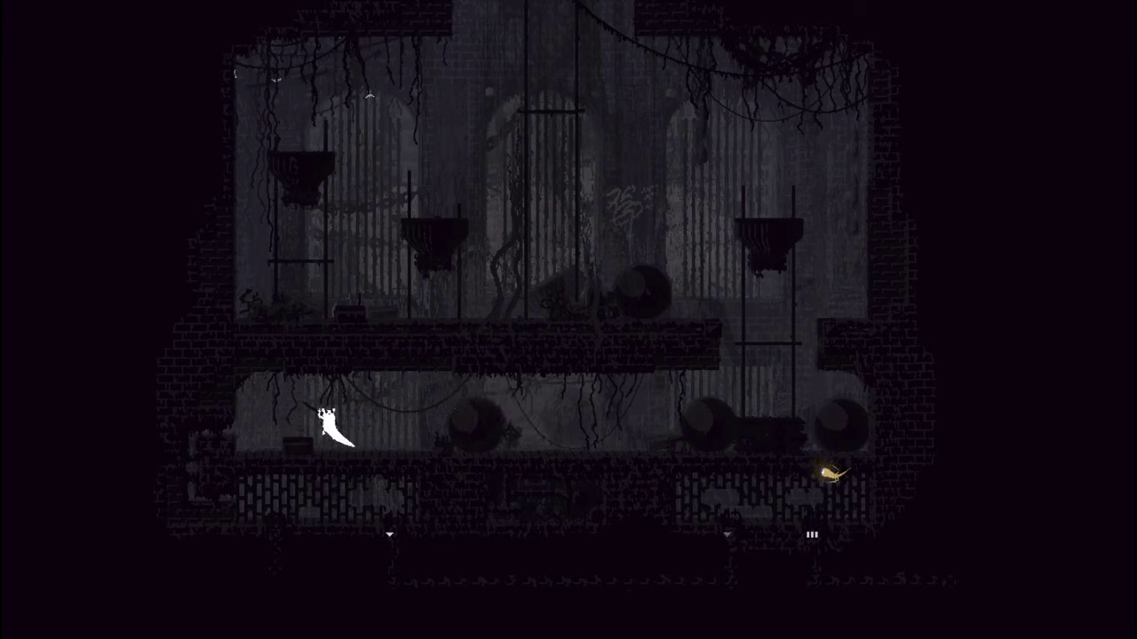
{"action": "key", "text": "Left"}
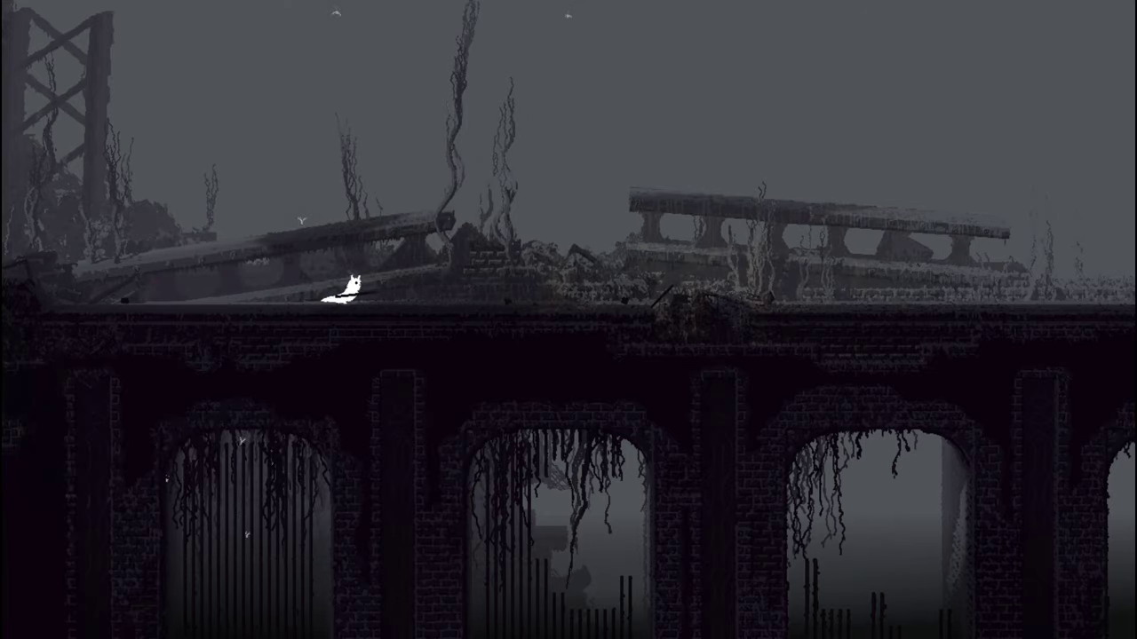
{"action": "key", "text": "Tab"}
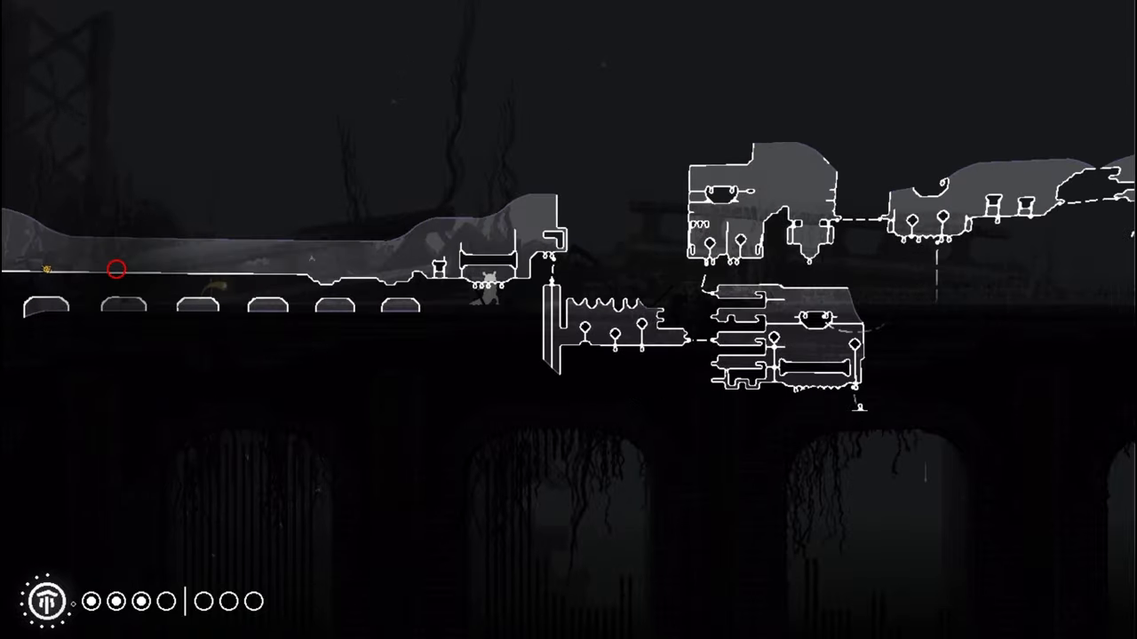
{"action": "key", "text": "Right"}
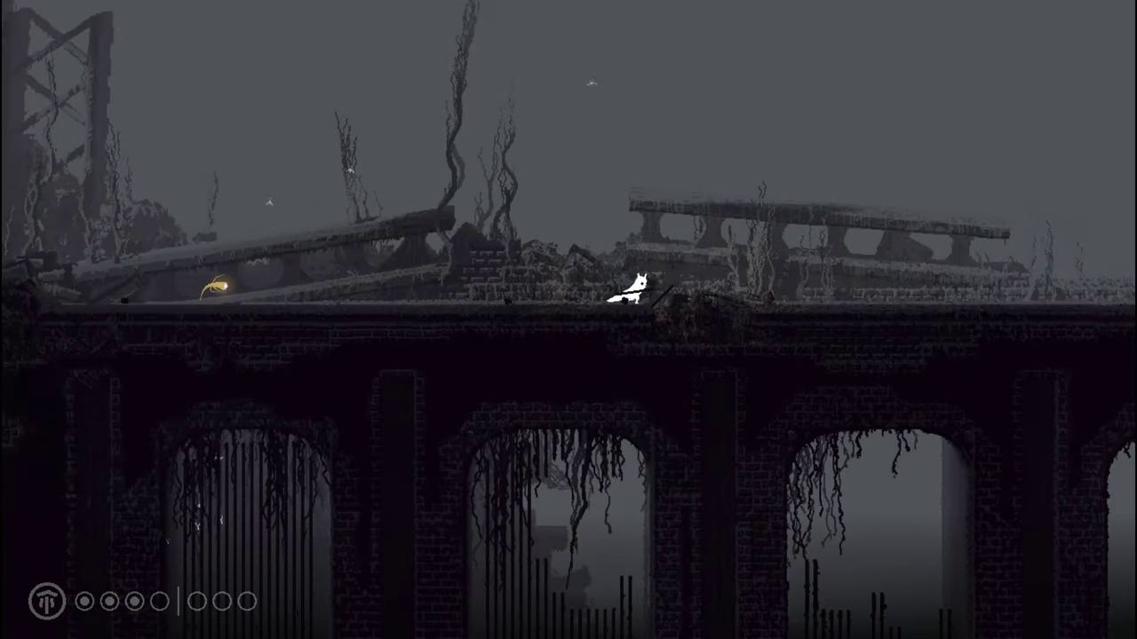
{"action": "key", "text": "Right"}
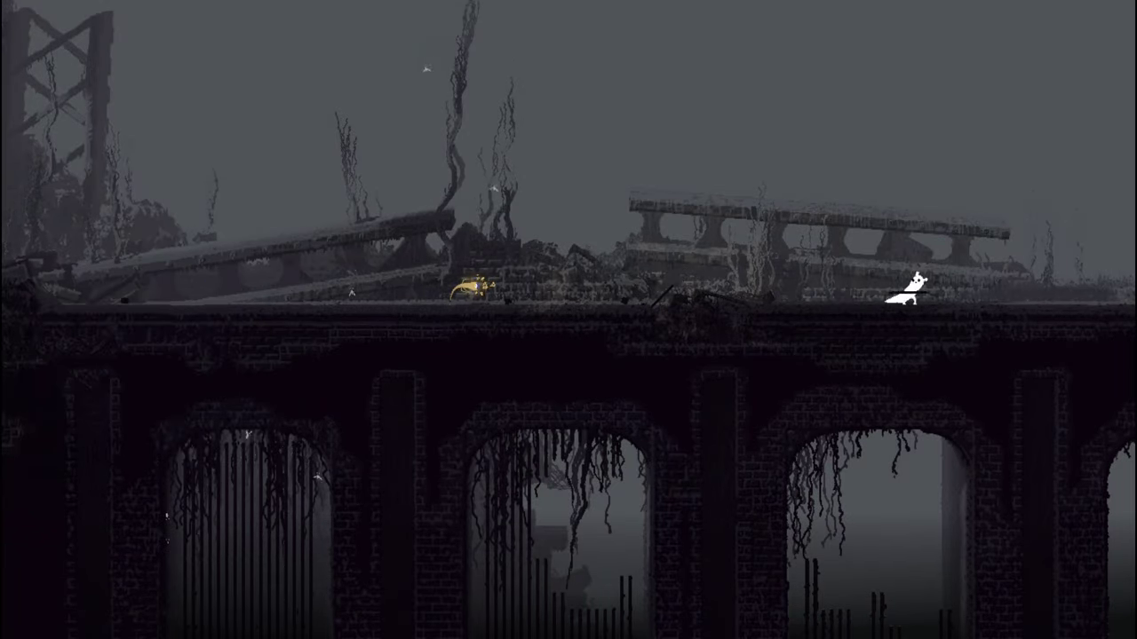
{"action": "key", "text": "Right"}
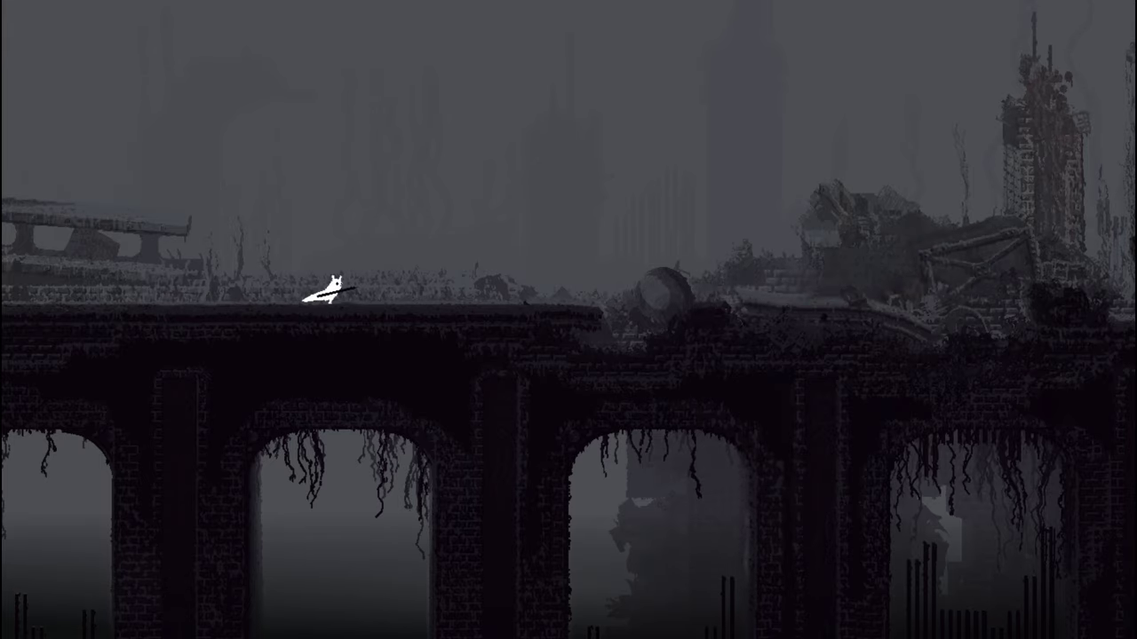
{"action": "key", "text": "Right"}
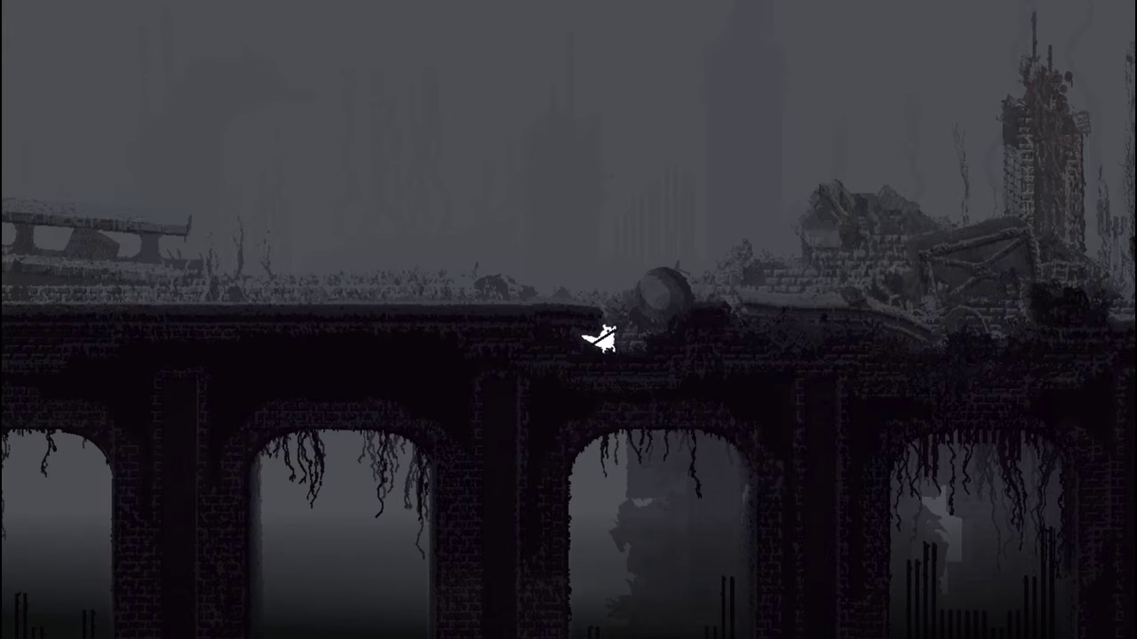
{"action": "key", "text": "Right"}
{"action": "key", "text": "Up"}
{"action": "key", "text": "Right"}
{"action": "key", "text": "Right"}
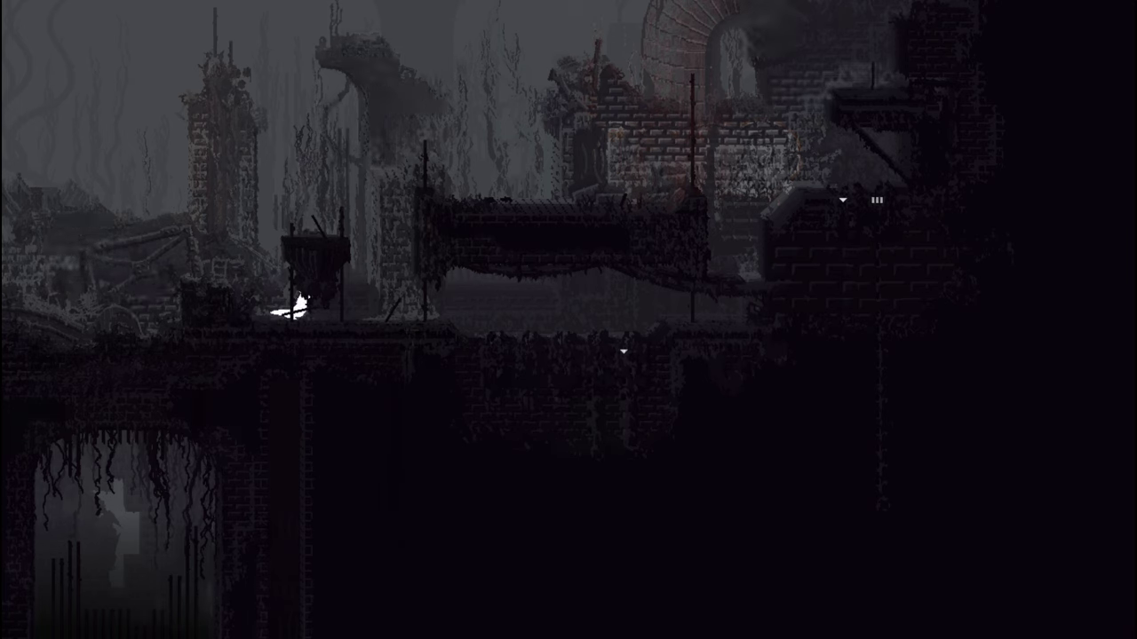
{"action": "key", "text": "Right"}
{"action": "key", "text": "Down"}
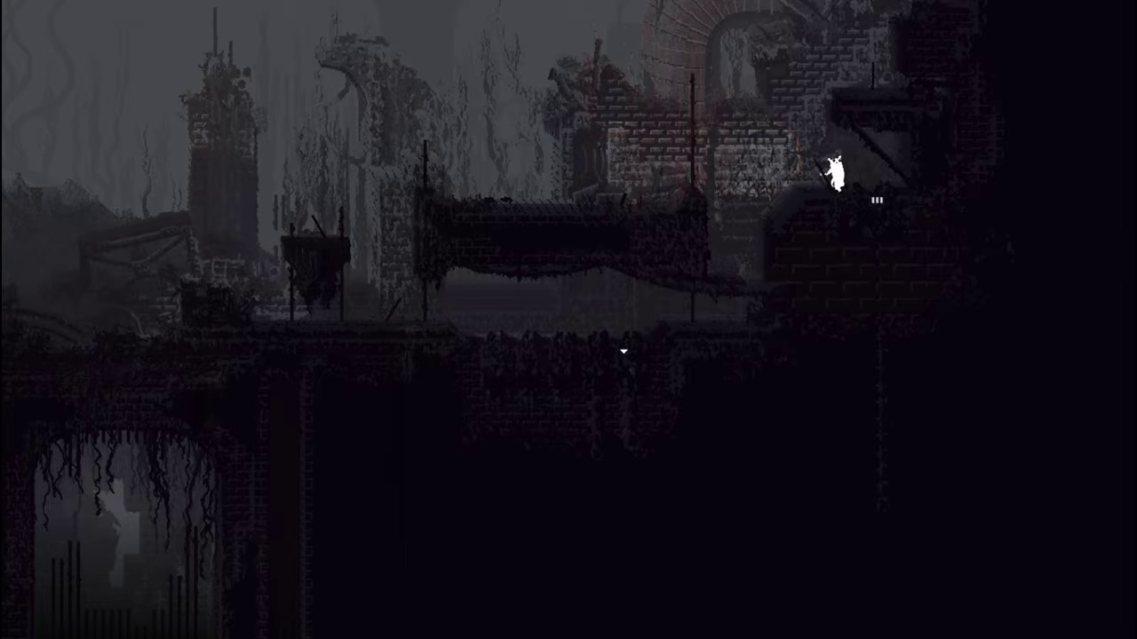
{"action": "key", "text": "space"}
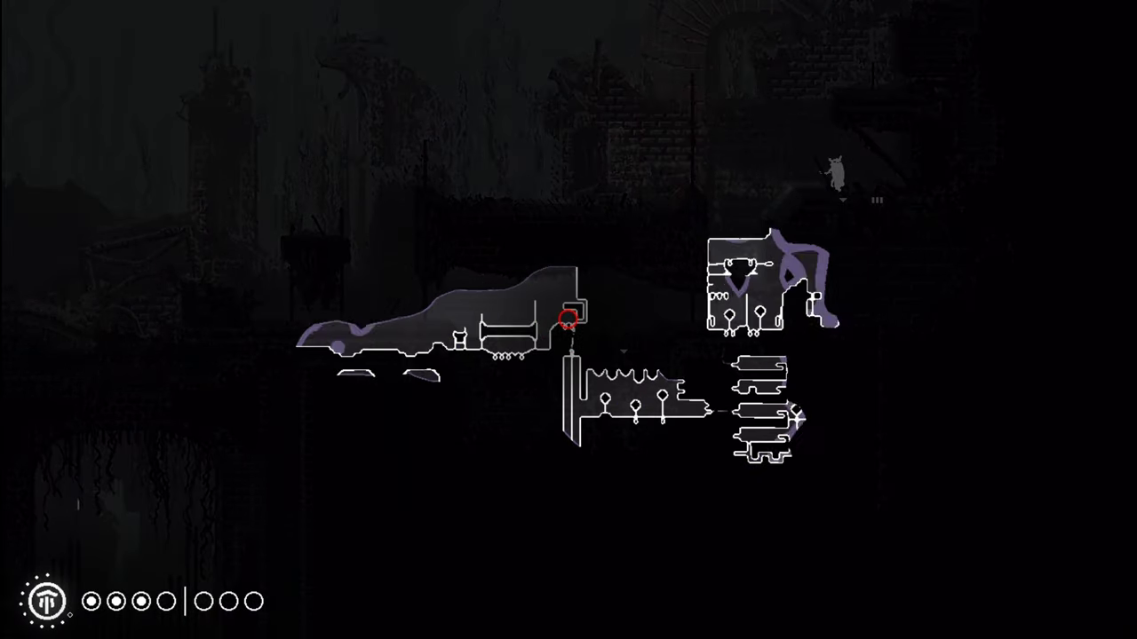
{"action": "key", "text": "space"}
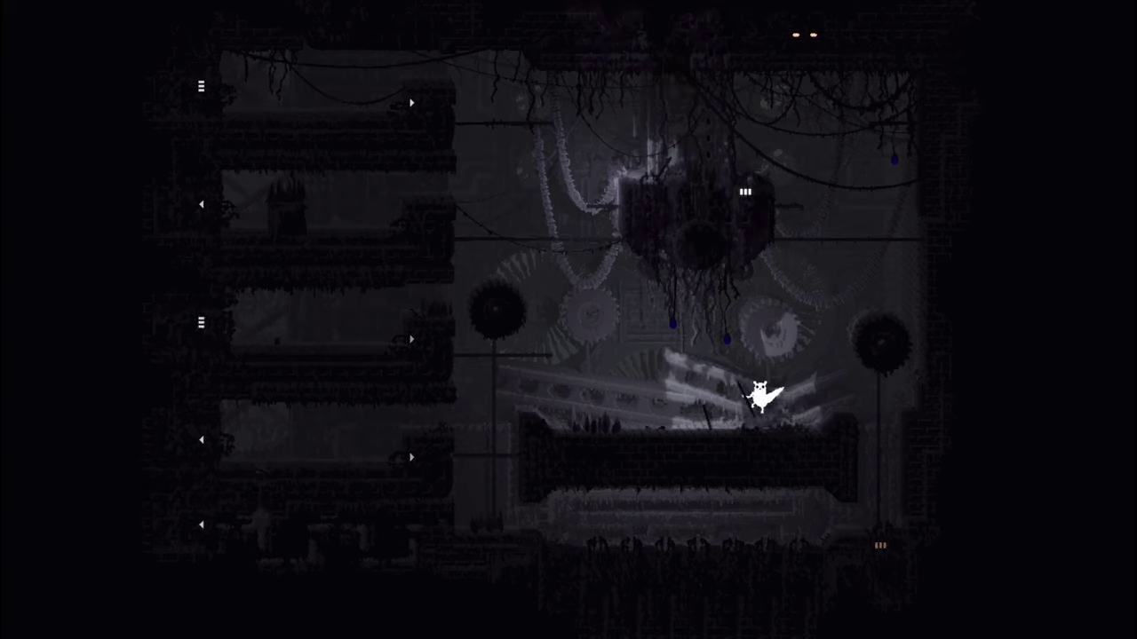
{"action": "key", "text": "Left"}
{"action": "key", "text": "Left"}
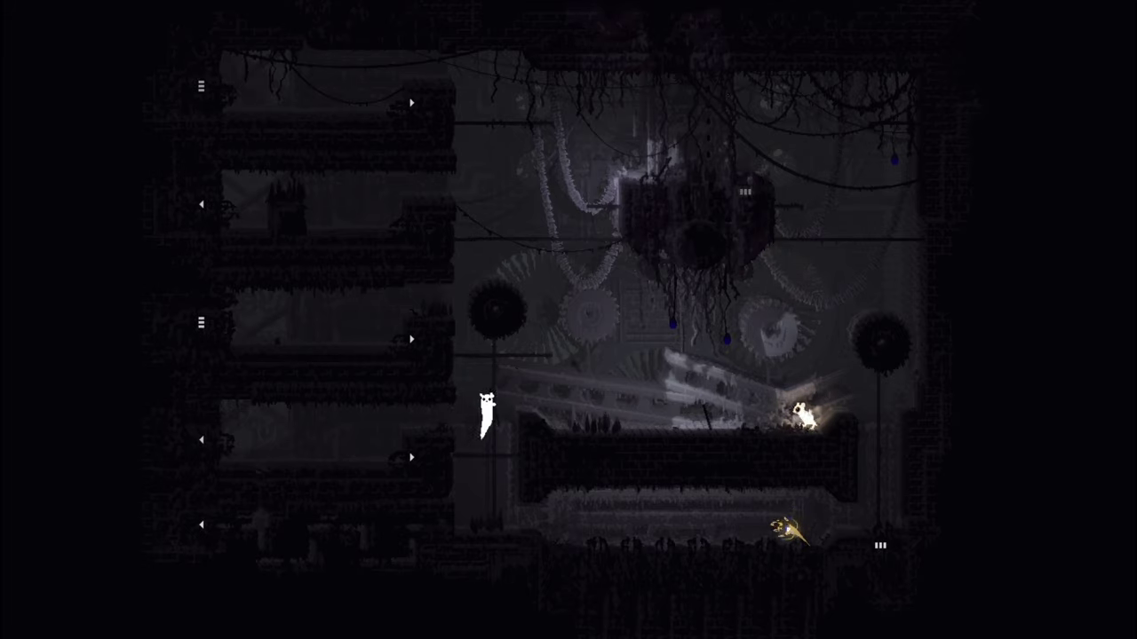
{"action": "key", "text": "Up"}
{"action": "key", "text": "Up"}
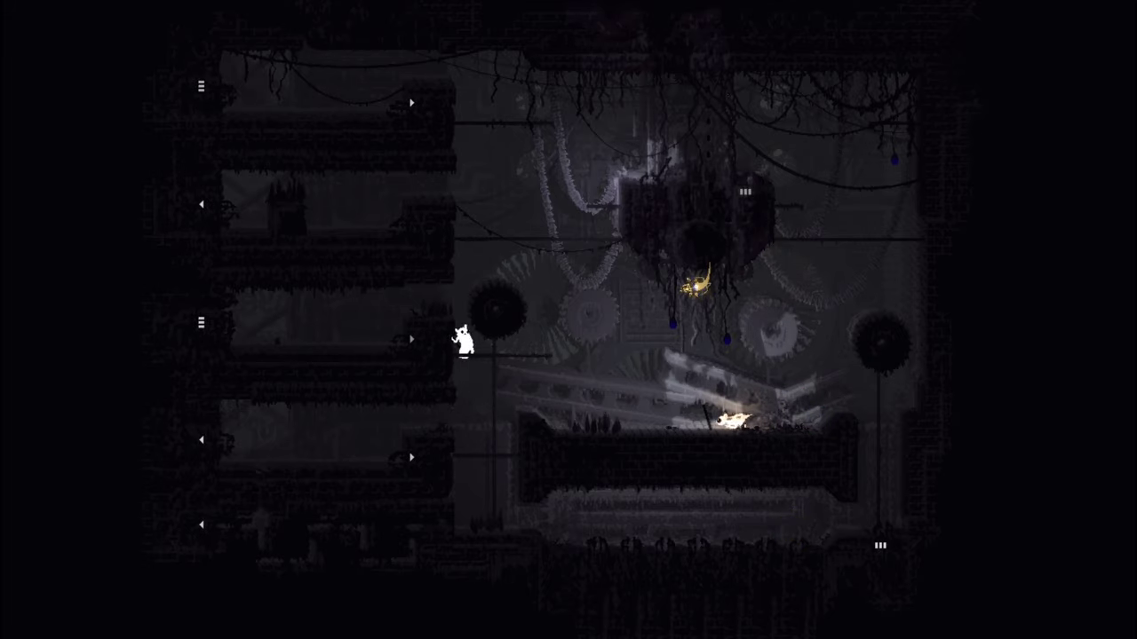
{"action": "key", "text": "Left"}
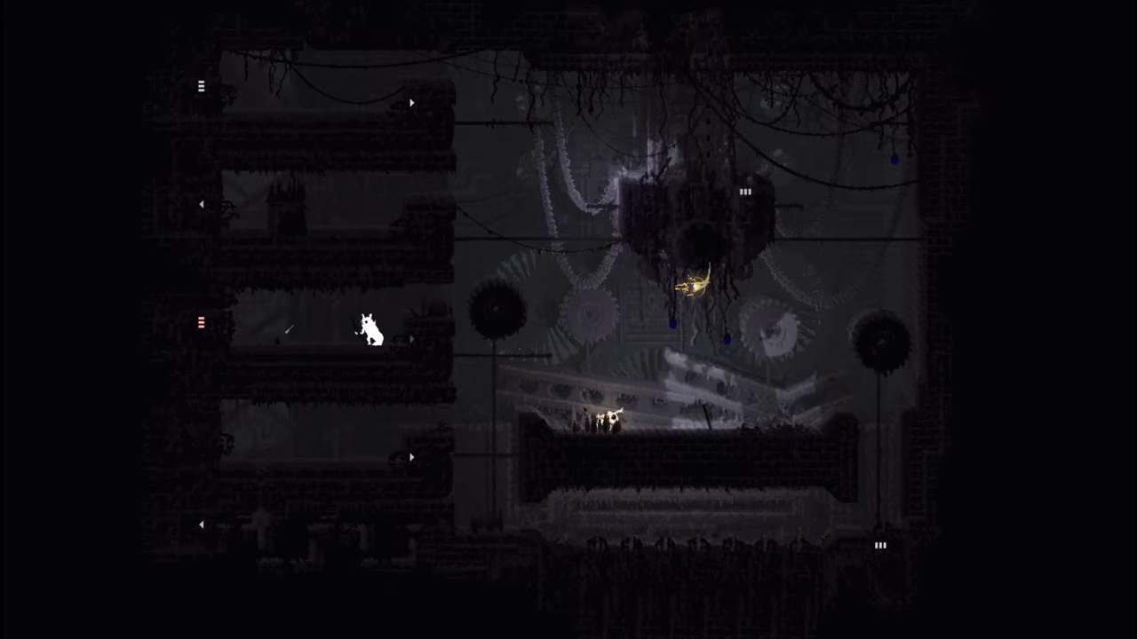
{"action": "key", "text": "Right"}
{"action": "key", "text": "Right"}
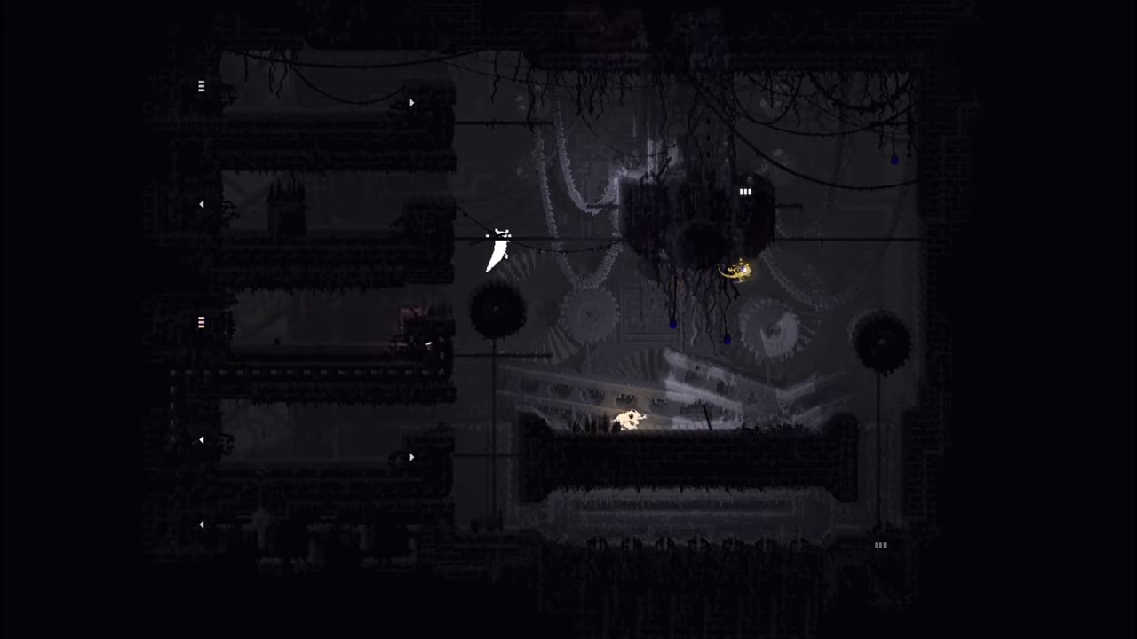
{"action": "key", "text": "Up"}
{"action": "key", "text": "Up"}
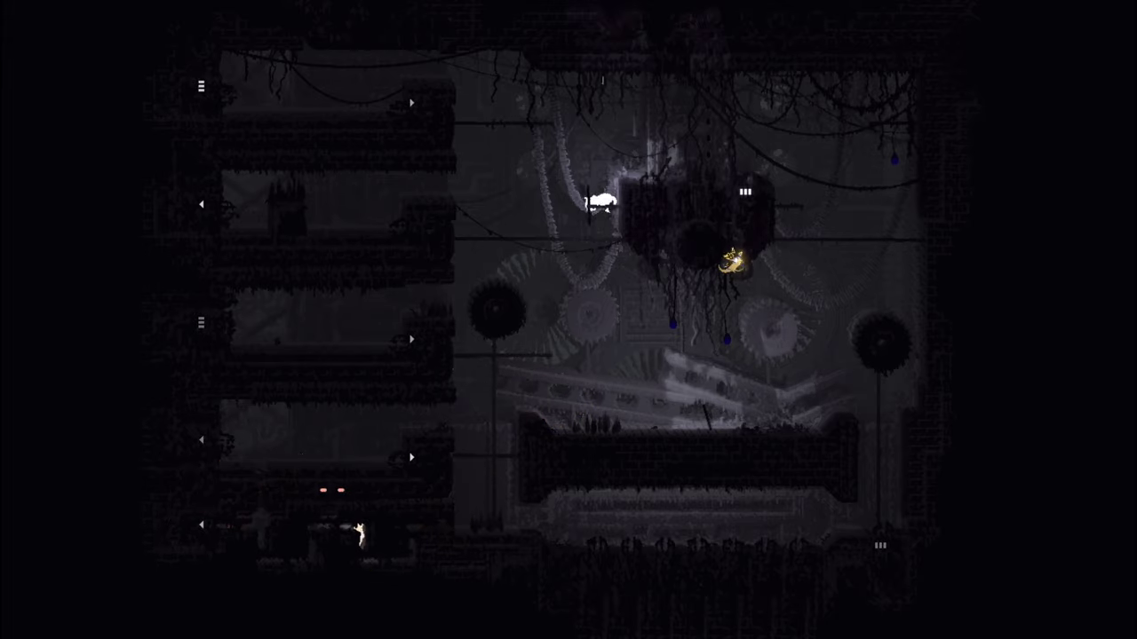
{"action": "key", "text": "Right"}
{"action": "key", "text": "Right"}
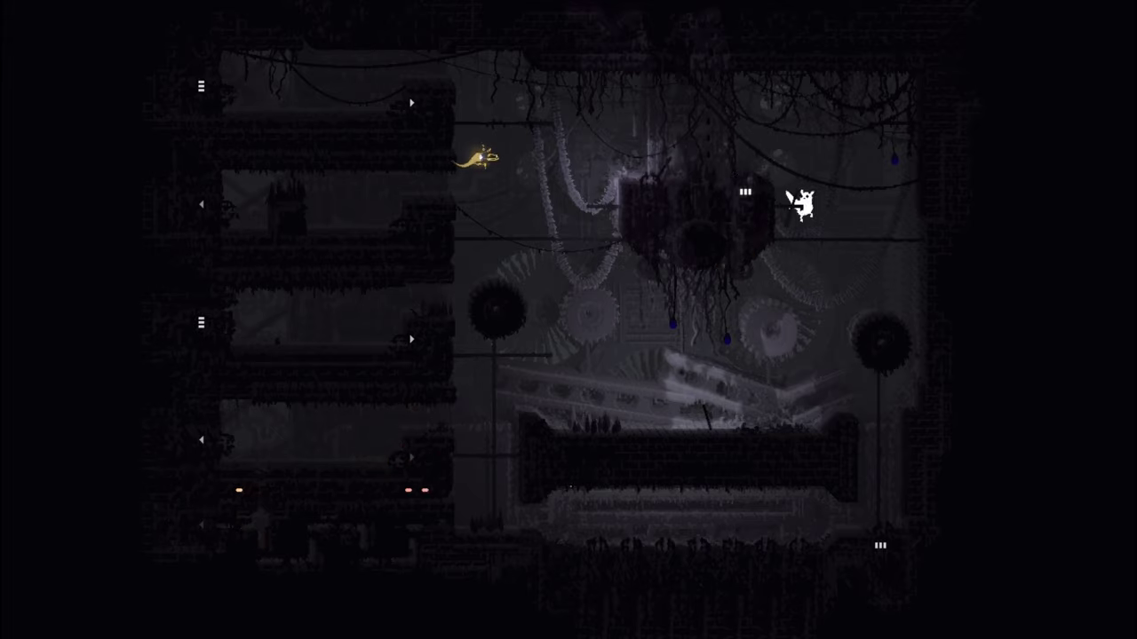
{"action": "key", "text": "Right"}
{"action": "key", "text": "Right"}
{"action": "key", "text": "Left"}
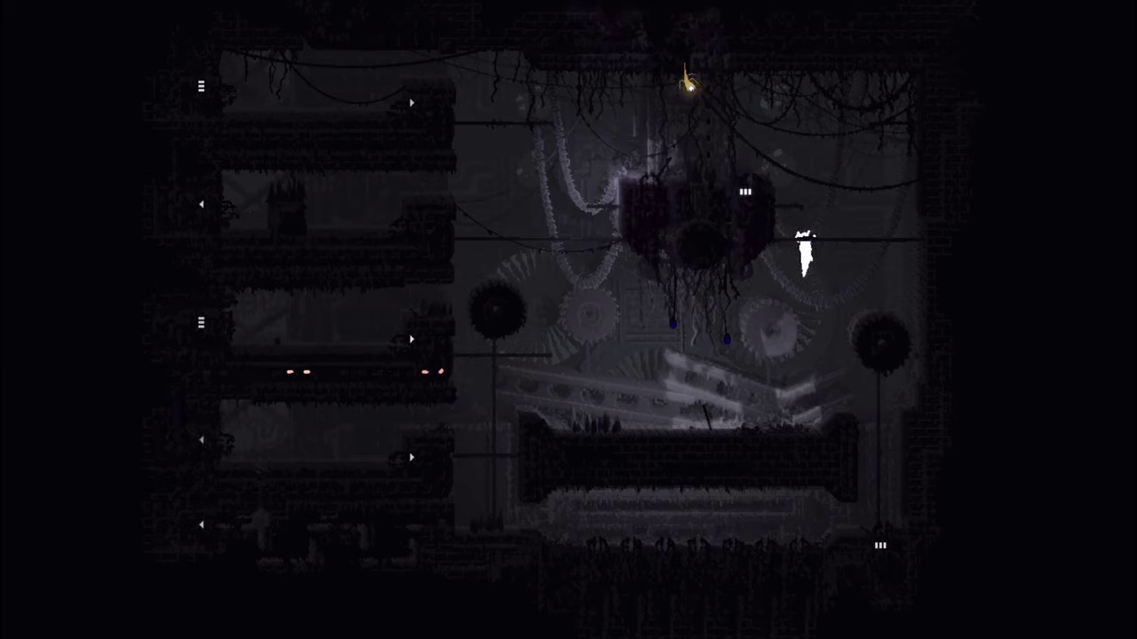
{"action": "key", "text": "Down"}
{"action": "key", "text": "Left"}
{"action": "key", "text": "Left"}
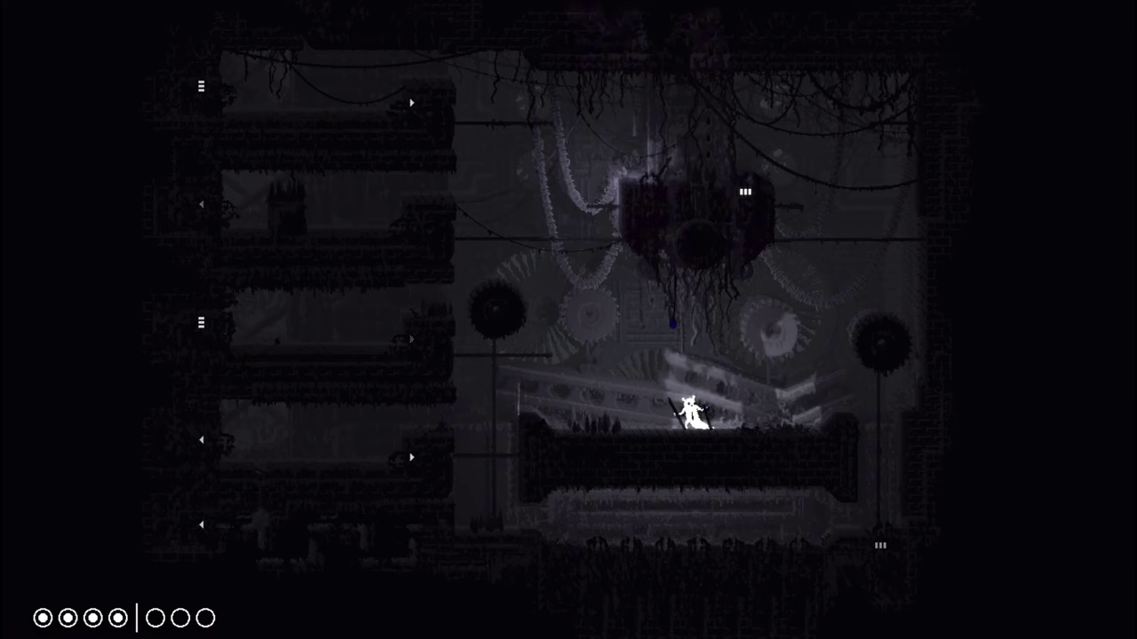
{"action": "key", "text": "Left"}
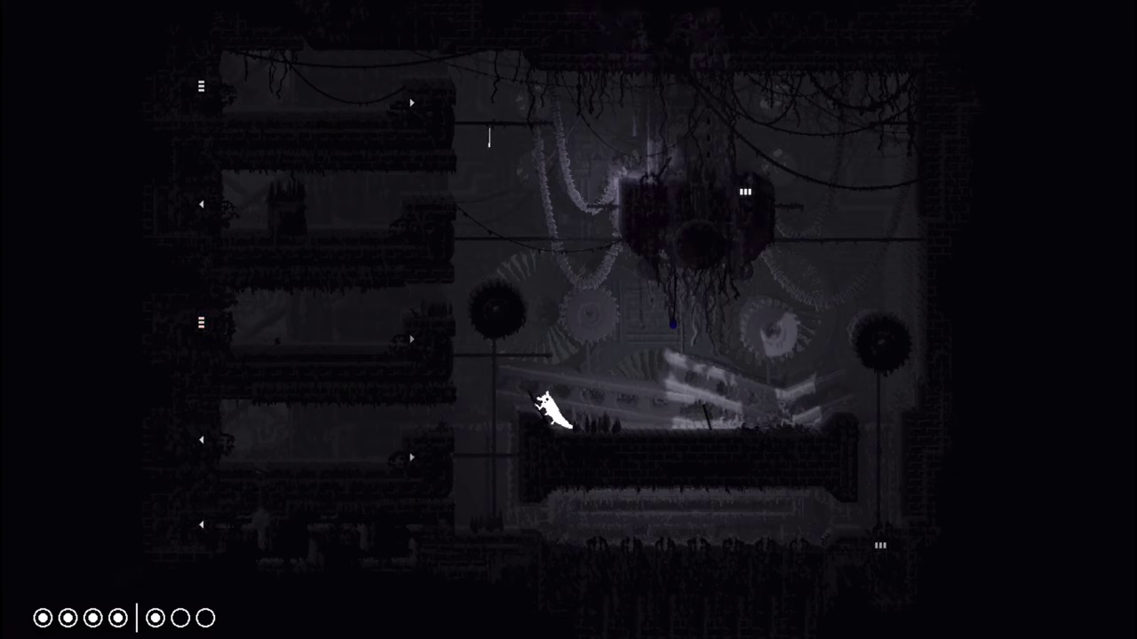
{"action": "key", "text": "Up"}
{"action": "key", "text": "Left"}
{"action": "key", "text": "Left"}
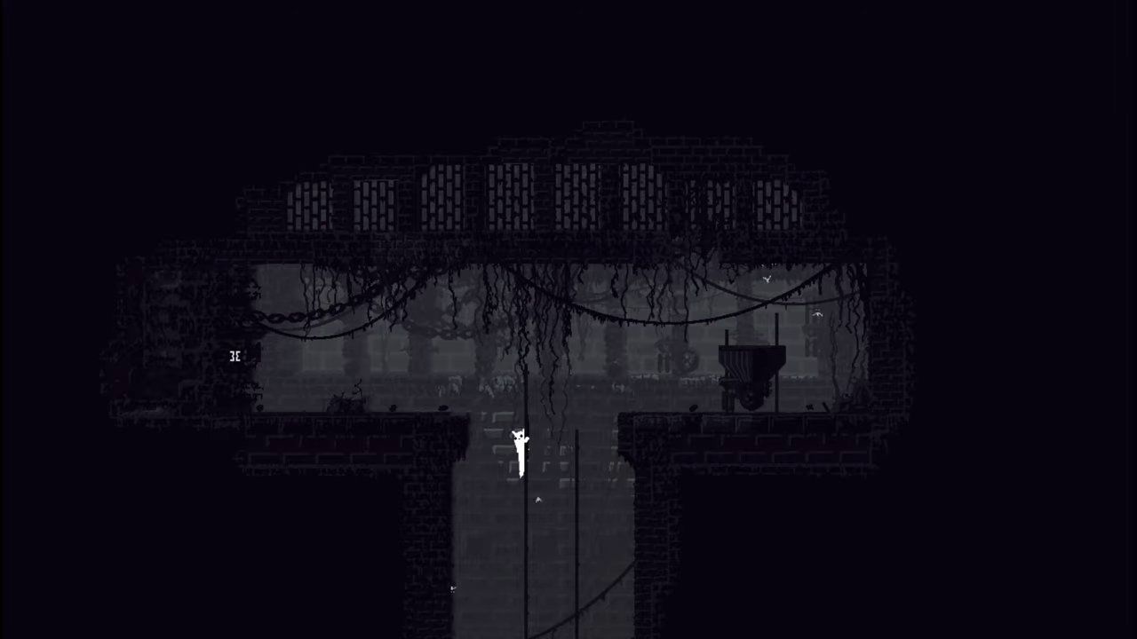
{"action": "key", "text": "Left"}
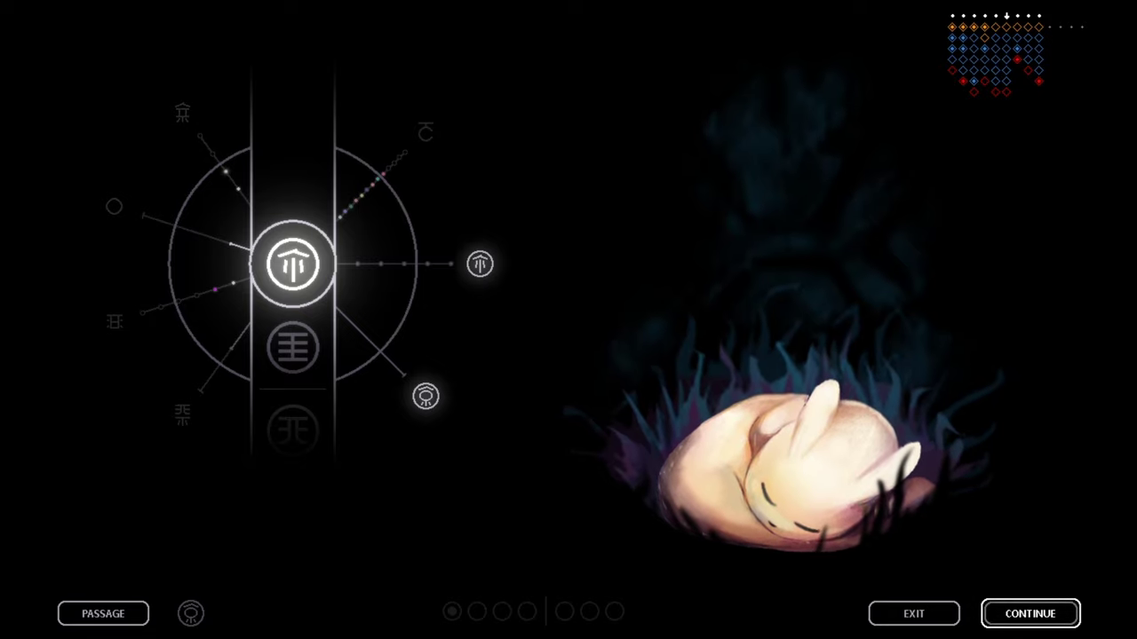
{"action": "key", "text": "Return"}
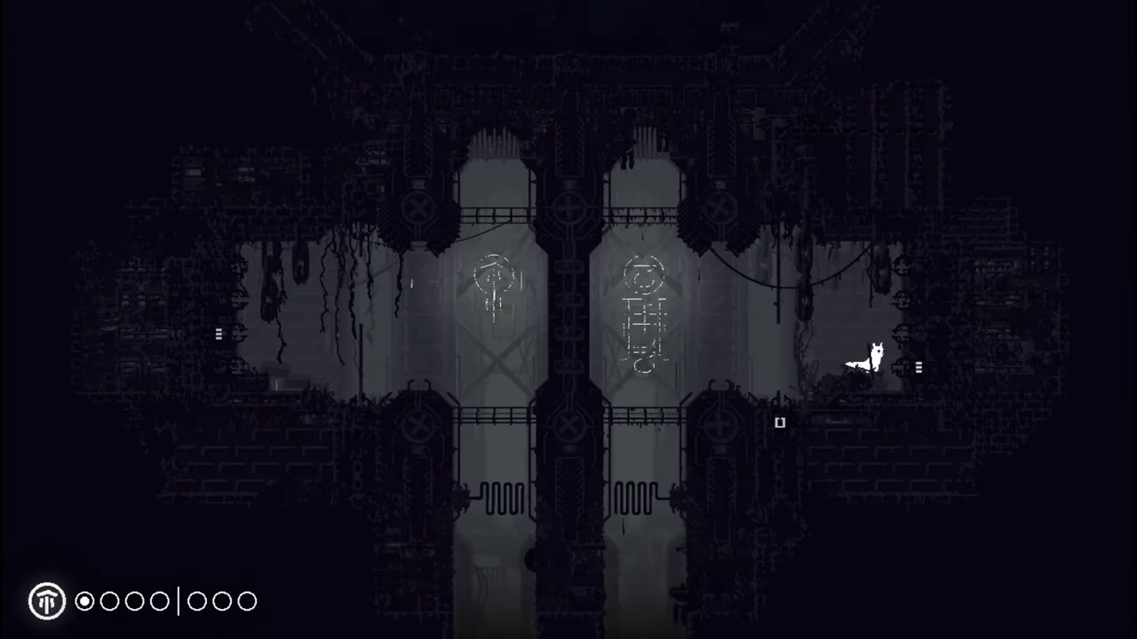
{"action": "key", "text": "Right"}
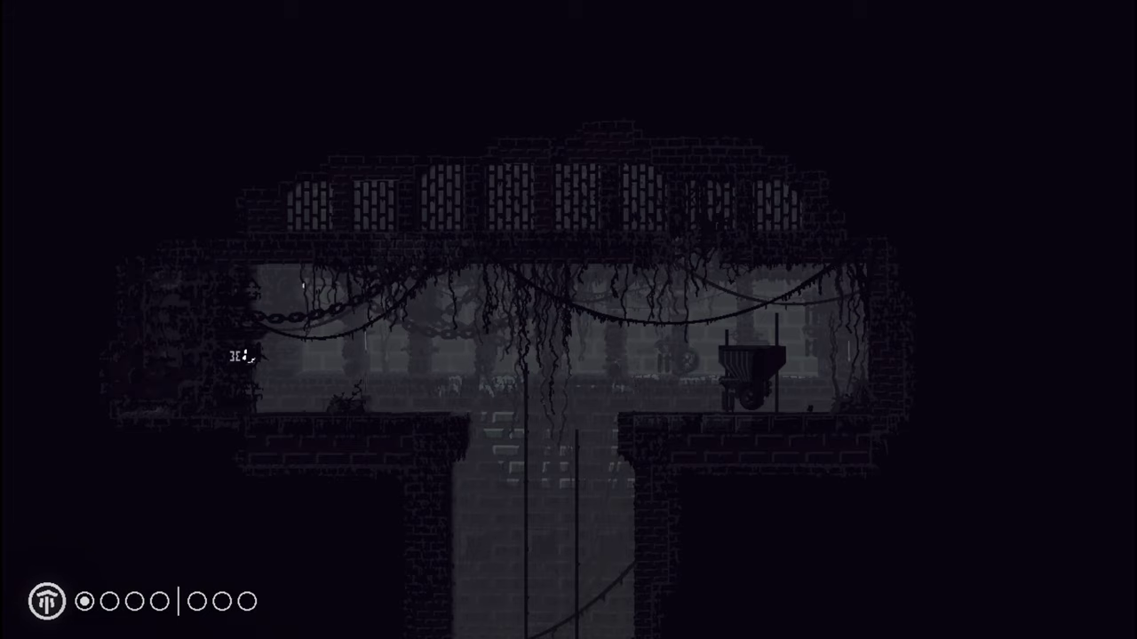
{"action": "key", "text": "Right"}
{"action": "key", "text": "Right"}
{"action": "key", "text": "Right"}
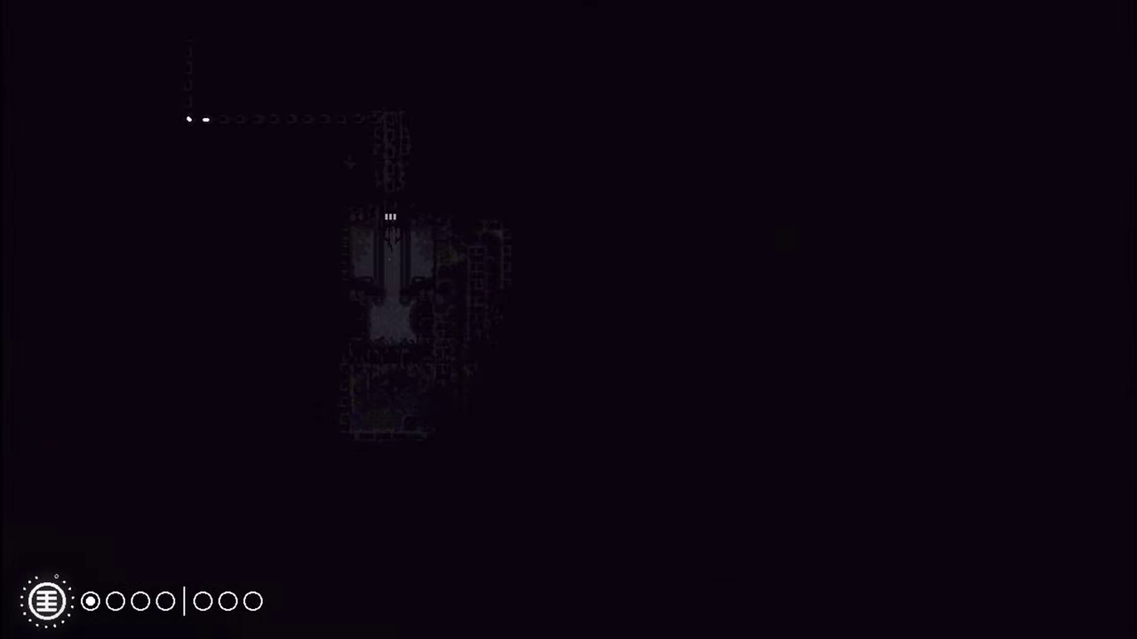
{"action": "key", "text": "Right"}
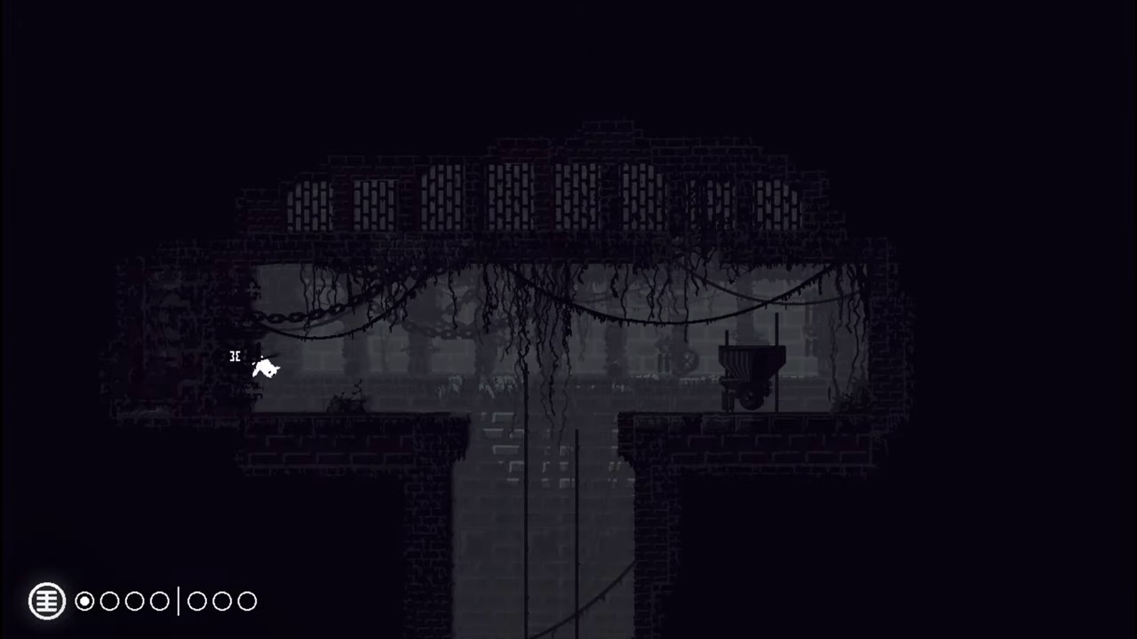
{"action": "key", "text": "Right"}
{"action": "key", "text": "Down"}
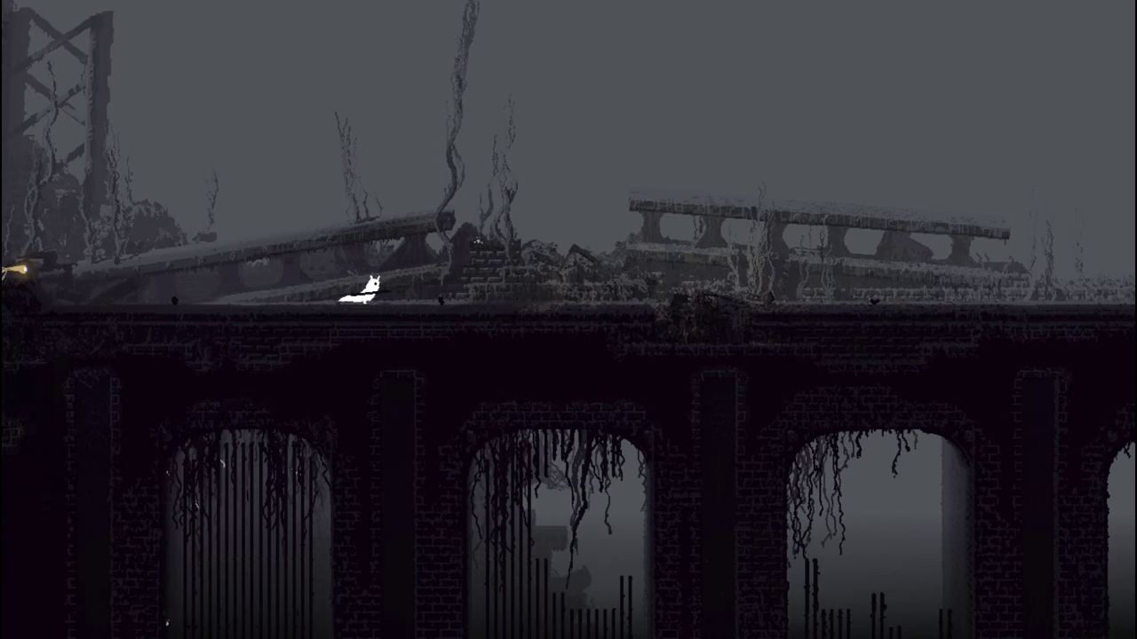
{"action": "key", "text": "Right"}
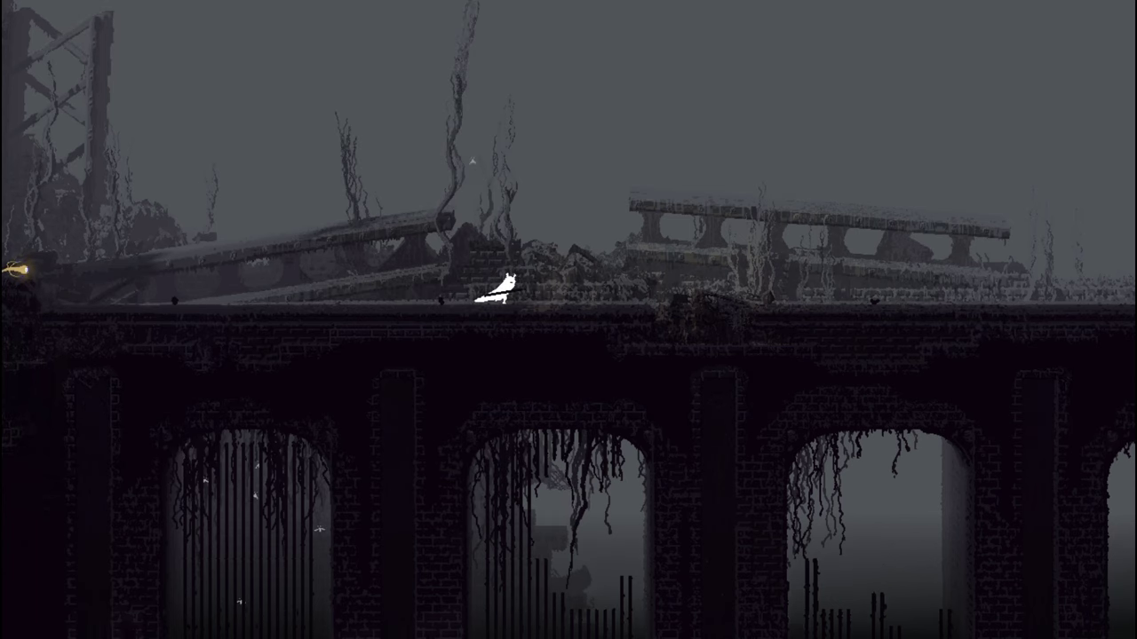
{"action": "key", "text": "Right"}
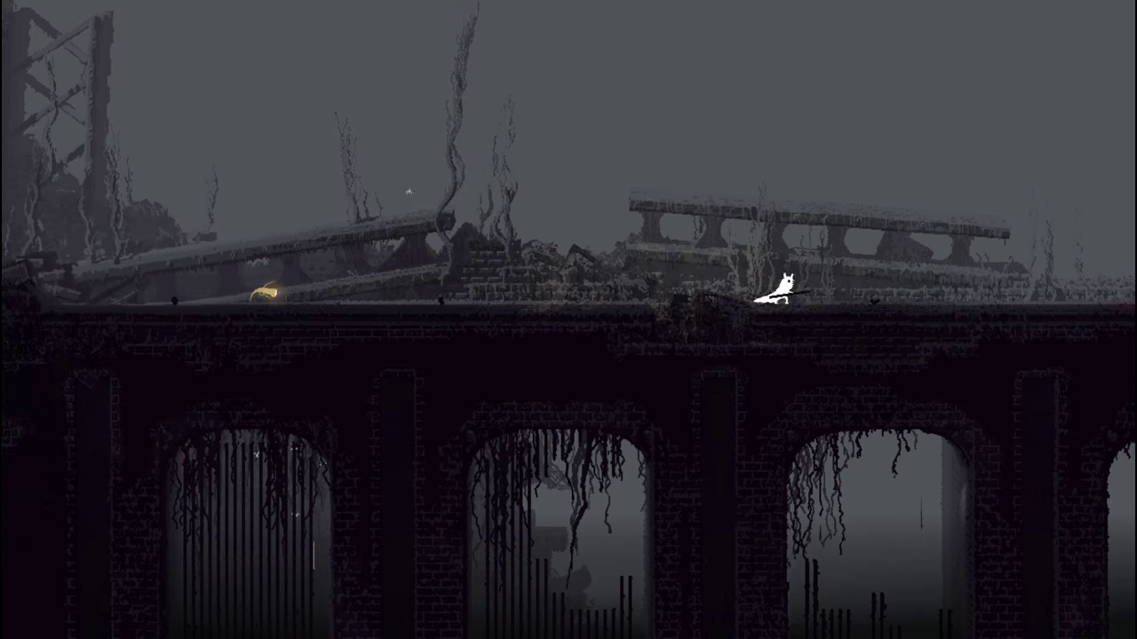
{"action": "key", "text": "Right"}
{"action": "key", "text": "Left"}
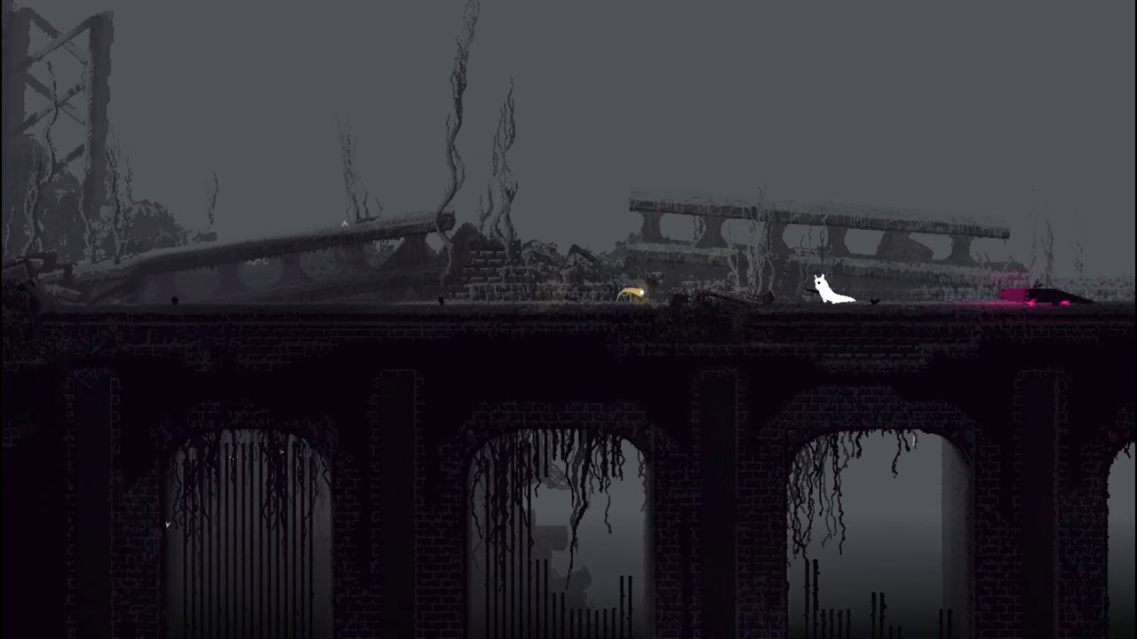
{"action": "key", "text": "Left"}
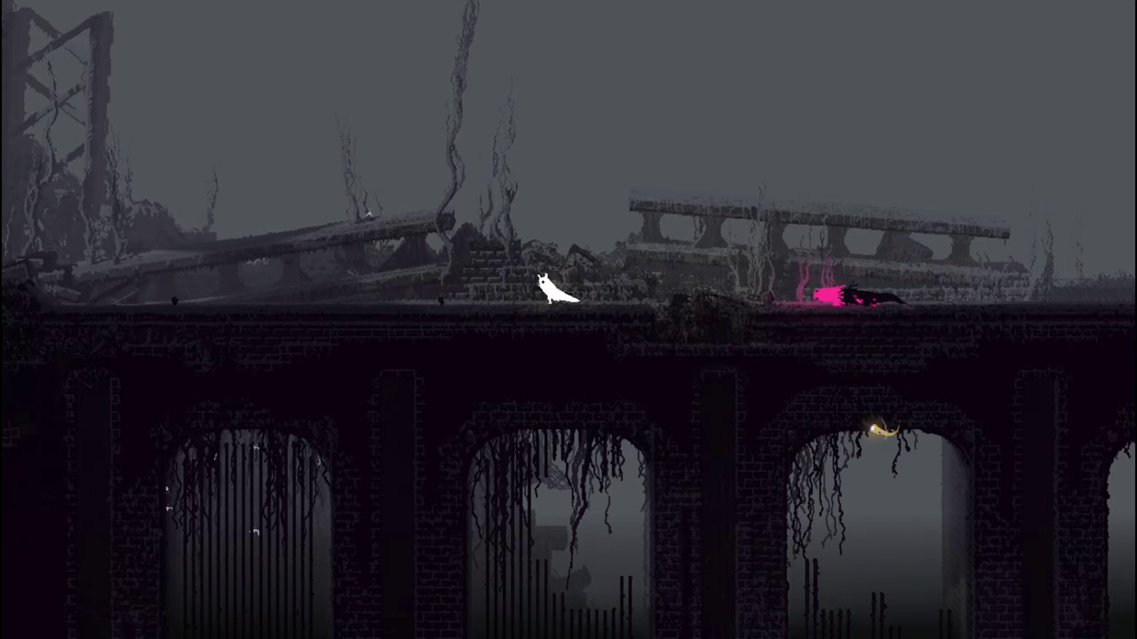
{"action": "key", "text": "Left"}
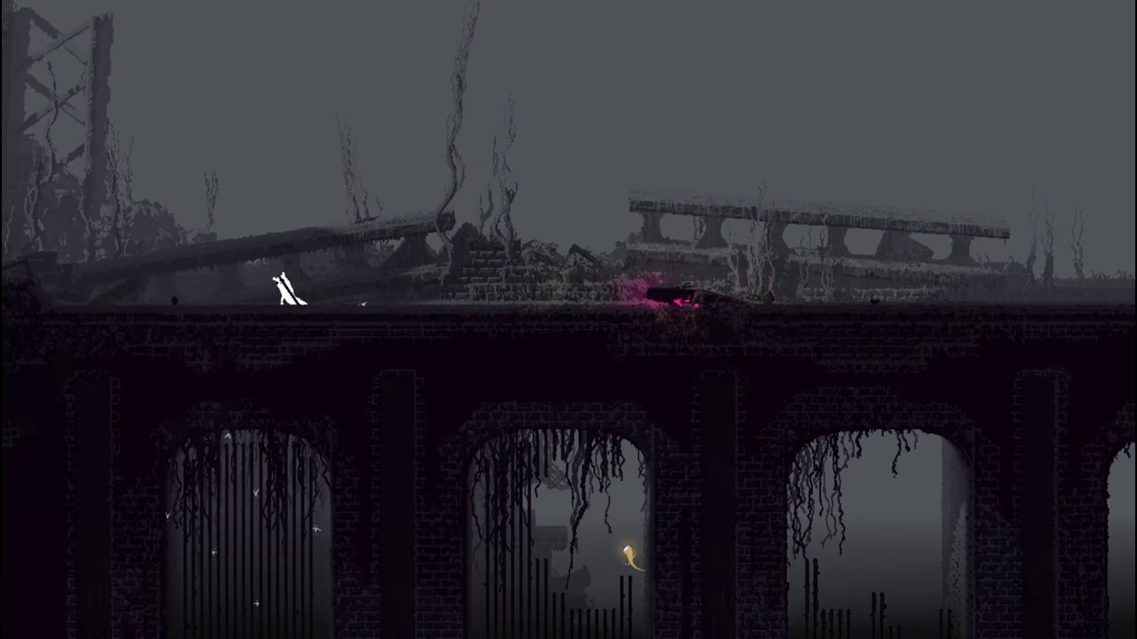
{"action": "key", "text": "Right"}
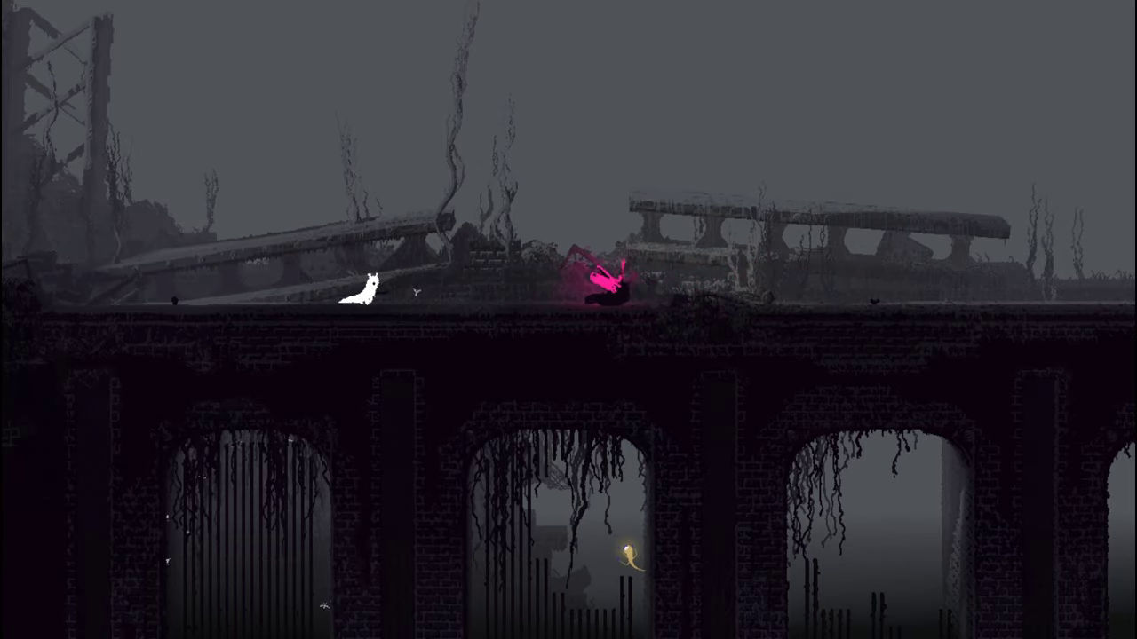
{"action": "key", "text": "Left"}
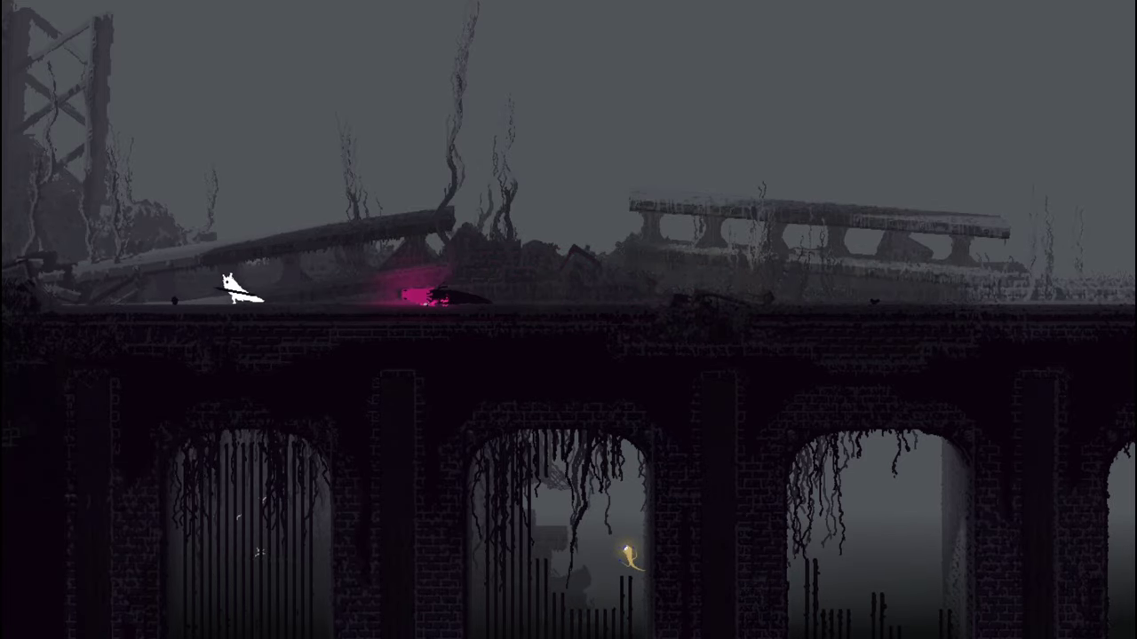
{"action": "key", "text": "Left"}
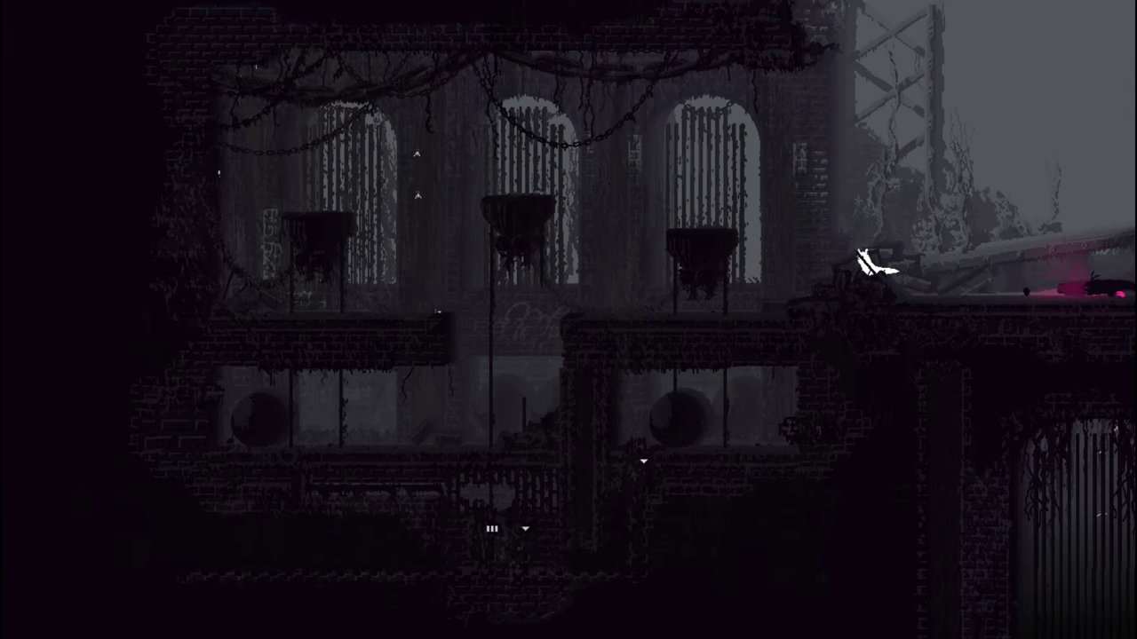
{"action": "key", "text": "Left"}
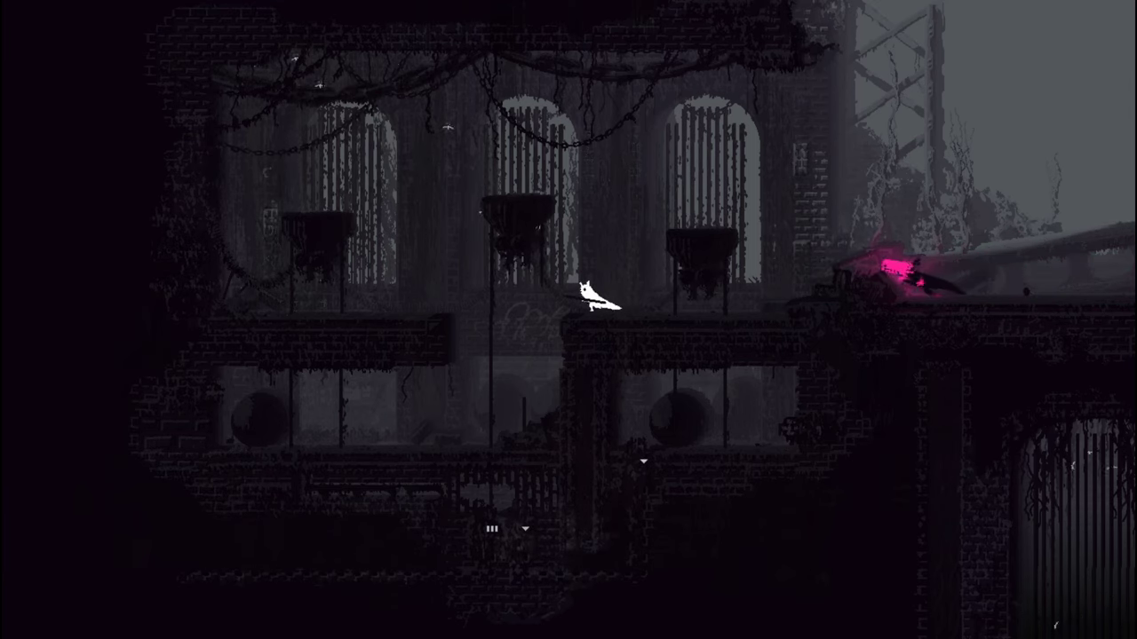
{"action": "key", "text": "Left"}
{"action": "key", "text": "Up"}
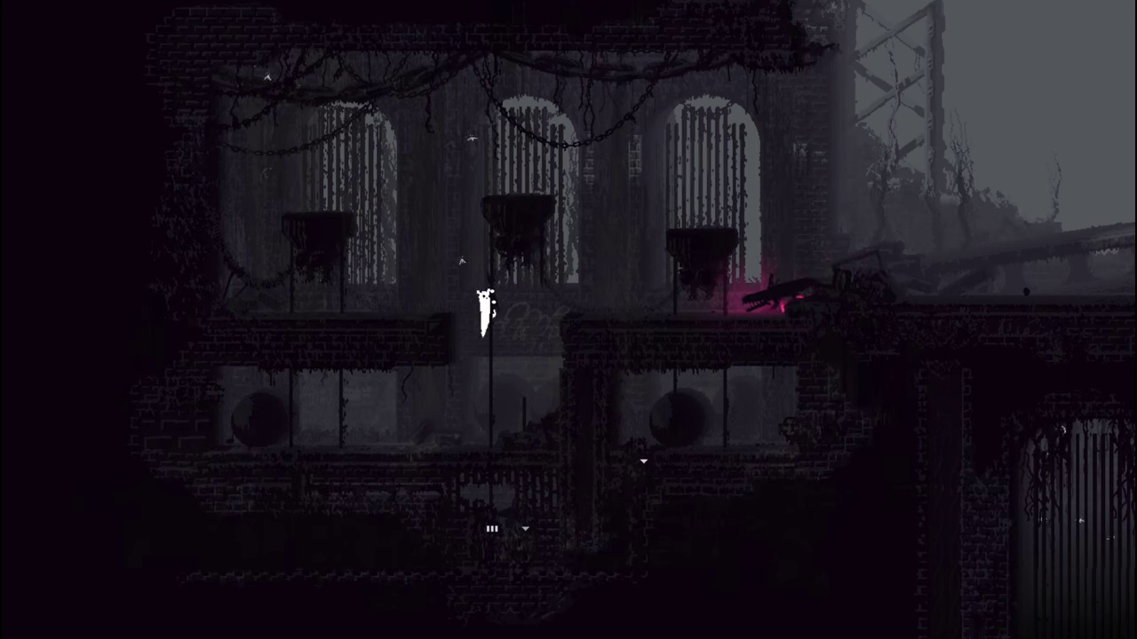
{"action": "key", "text": "Left"}
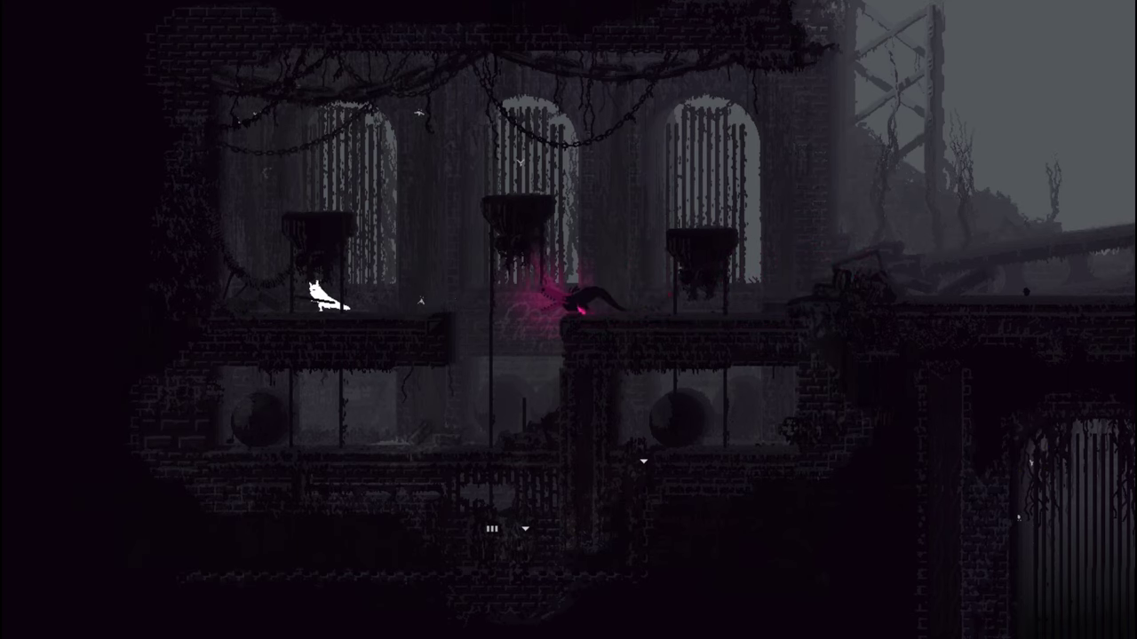
{"action": "key", "text": "Left"}
{"action": "key", "text": "Right"}
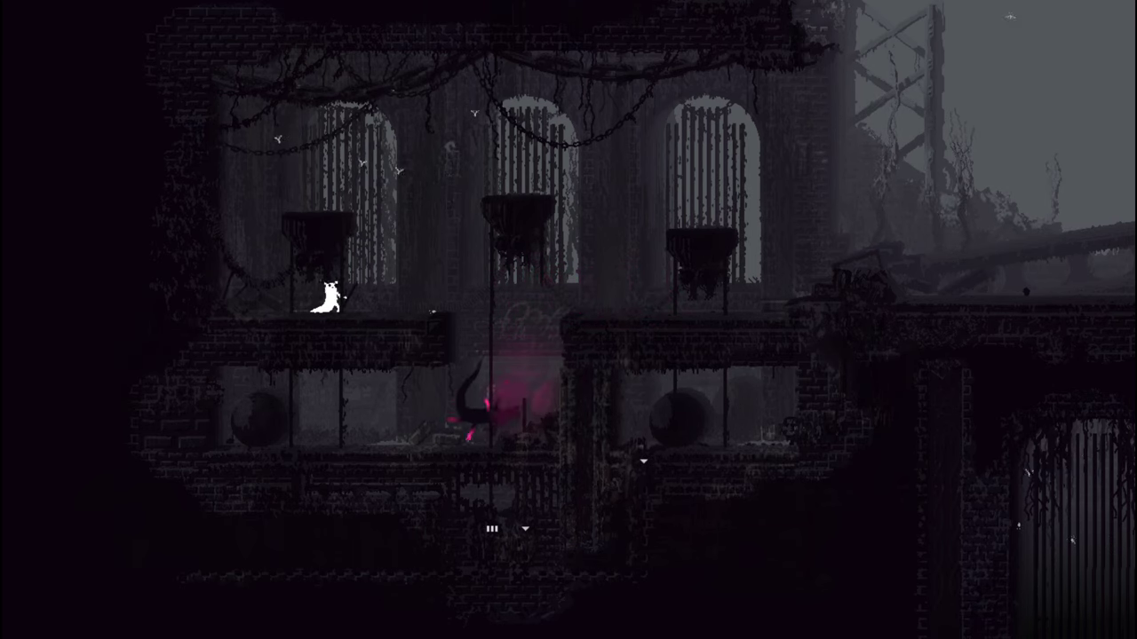
{"action": "key", "text": "Right"}
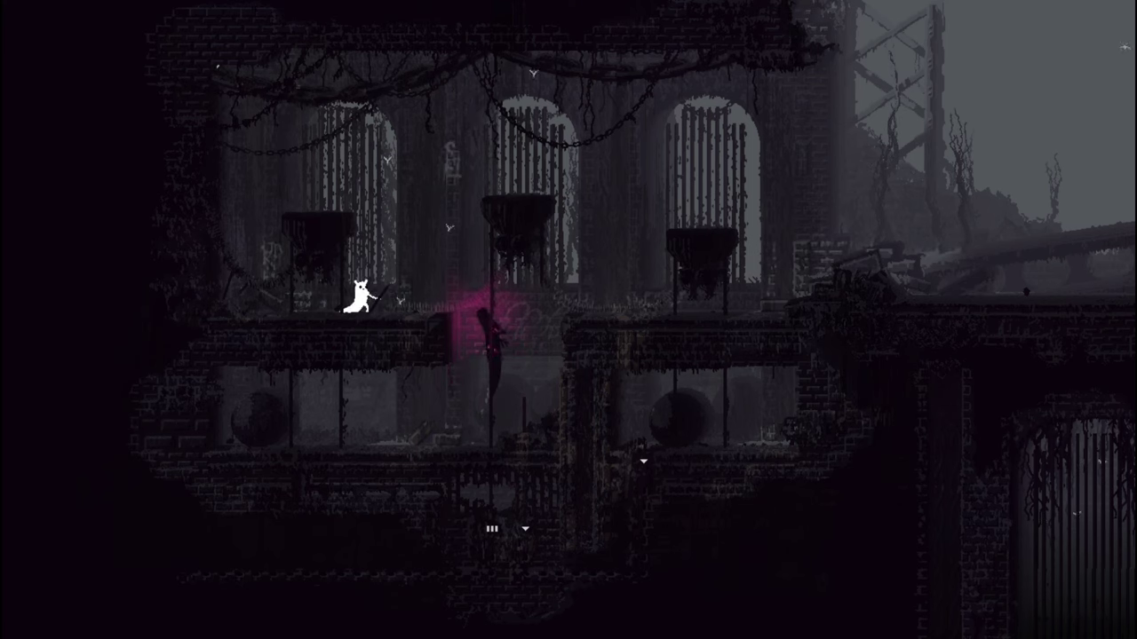
{"action": "key", "text": "Left"}
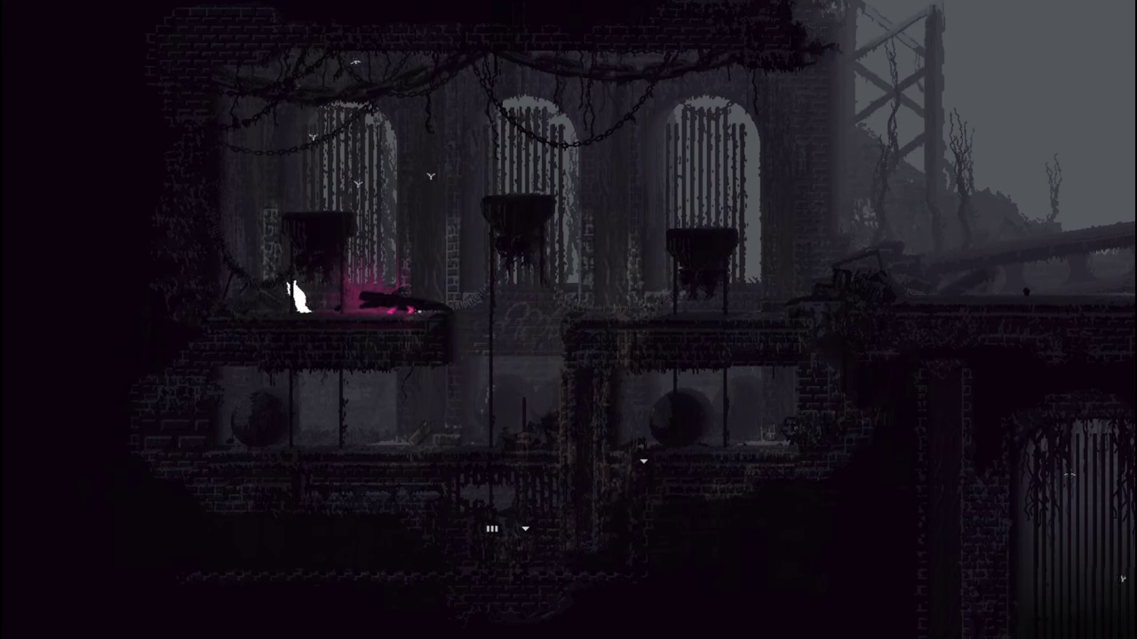
{"action": "key", "text": "Left"}
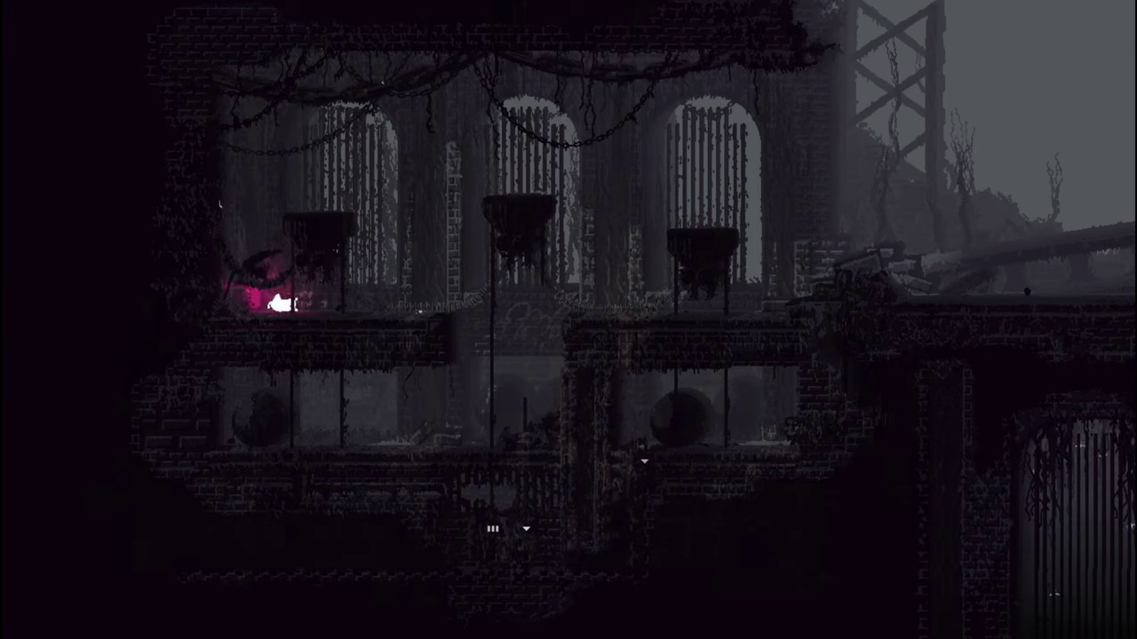